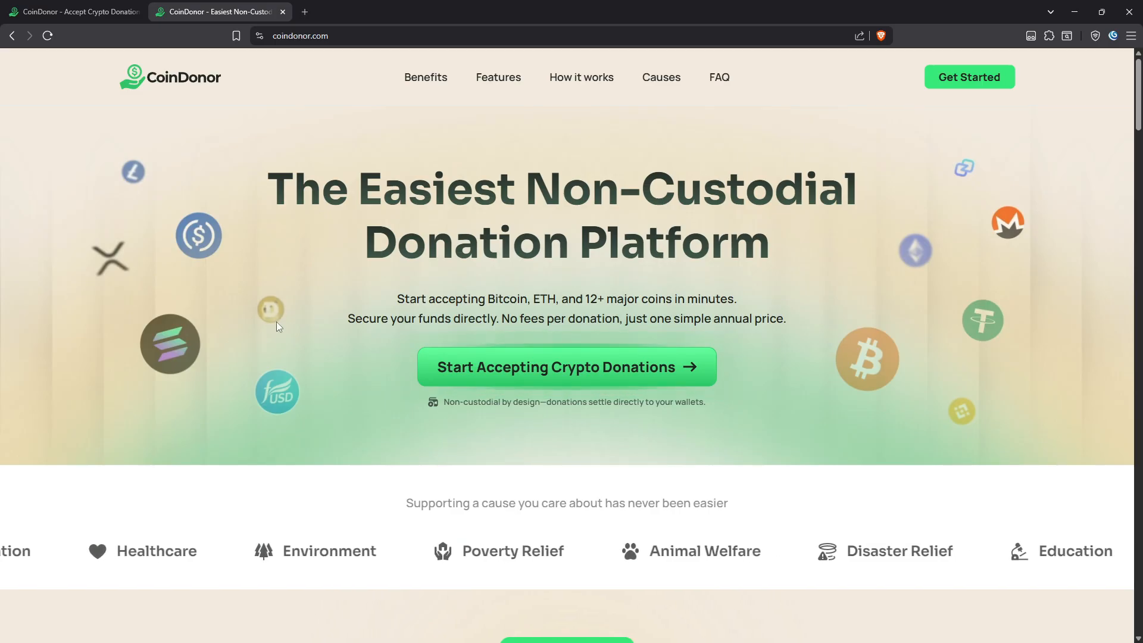
Review the CoinDonor homepage, including the pricing highlights, the comparison with legacy systems and the essential non-profit tools.
scroll(286, 309, down, 2)
scroll(296, 308, down, 3)
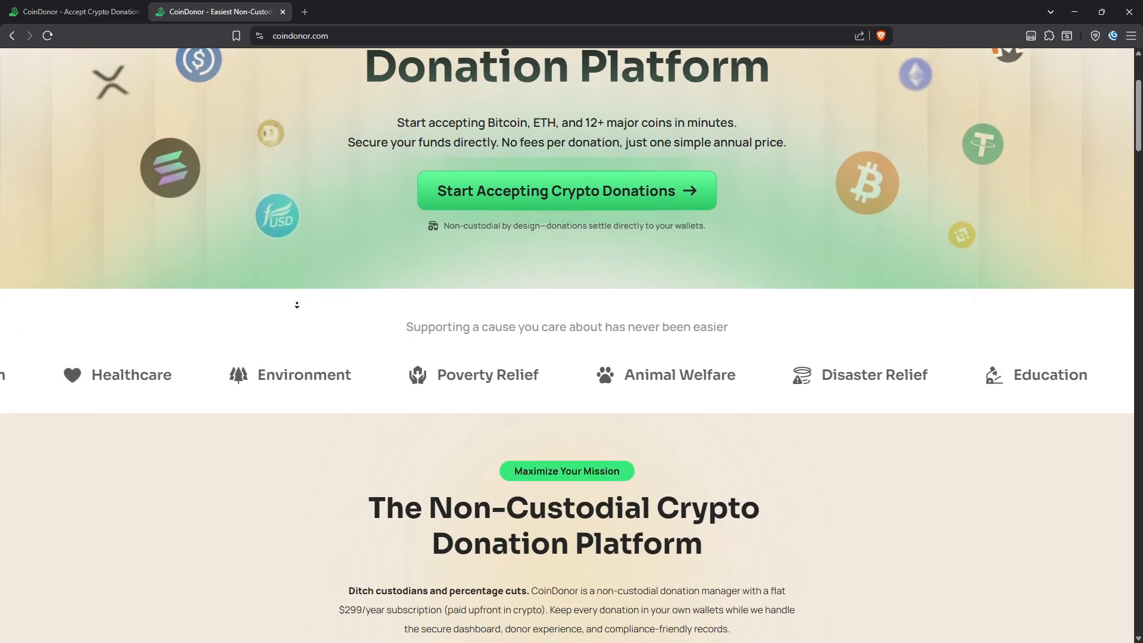
scroll(296, 304, down, 2)
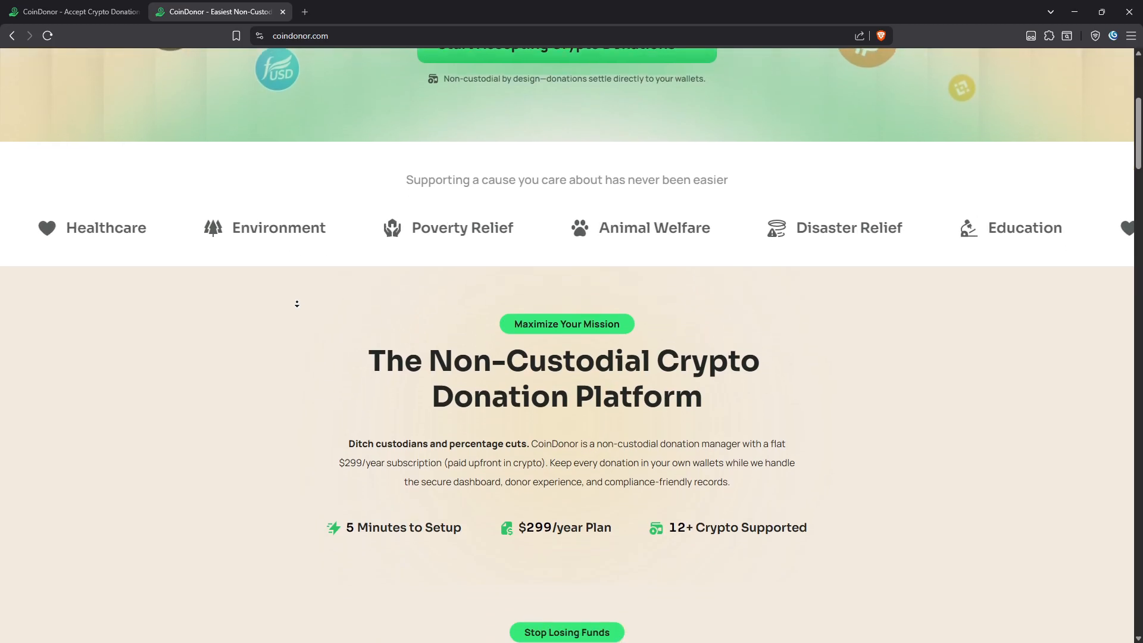
scroll(296, 303, down, 2)
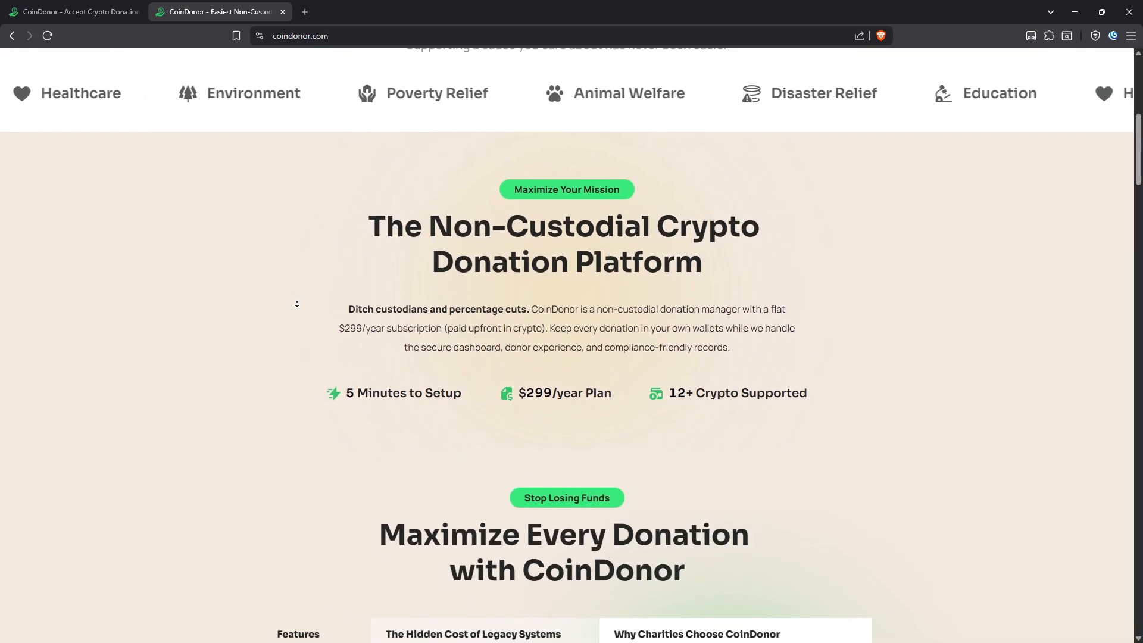
scroll(297, 303, down, 2)
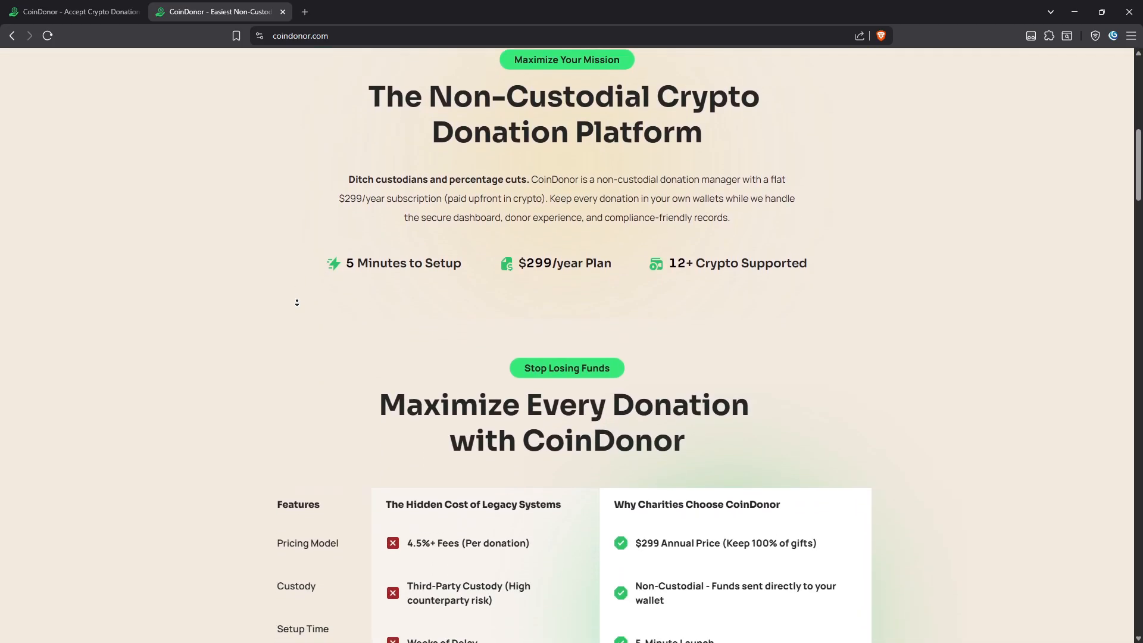
scroll(290, 296, down, 1)
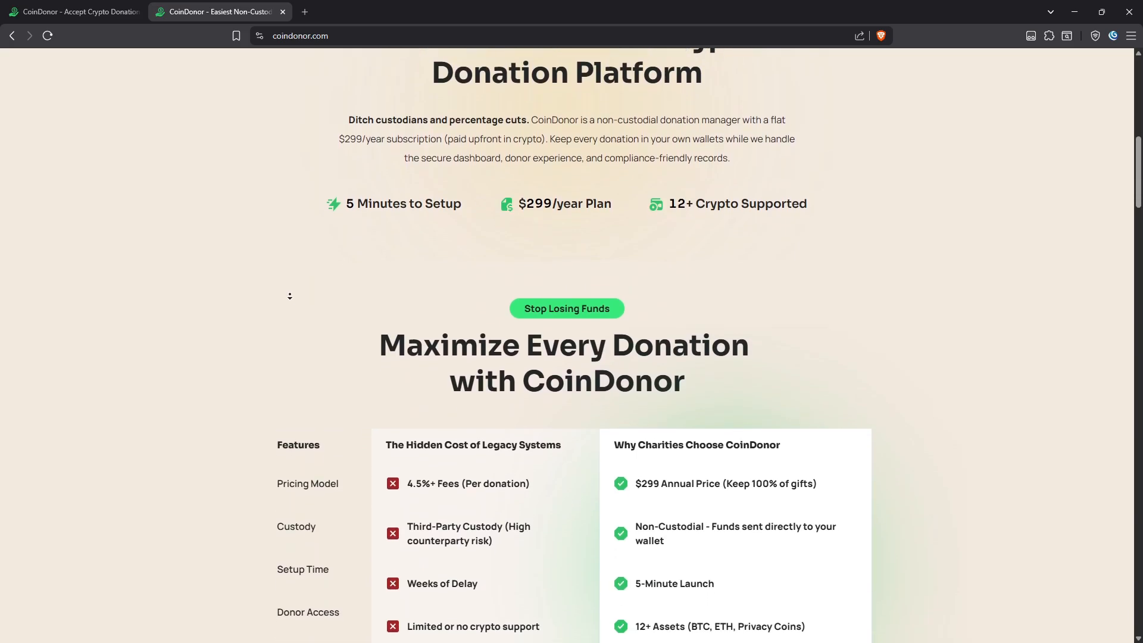
scroll(293, 306, down, 3)
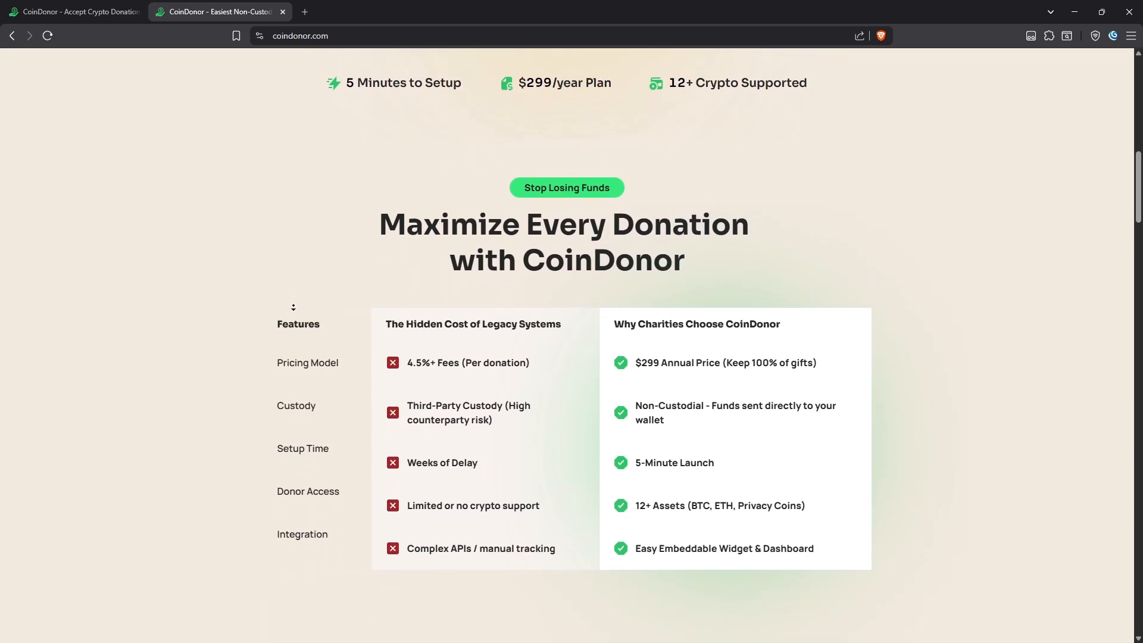
scroll(295, 297, down, 1)
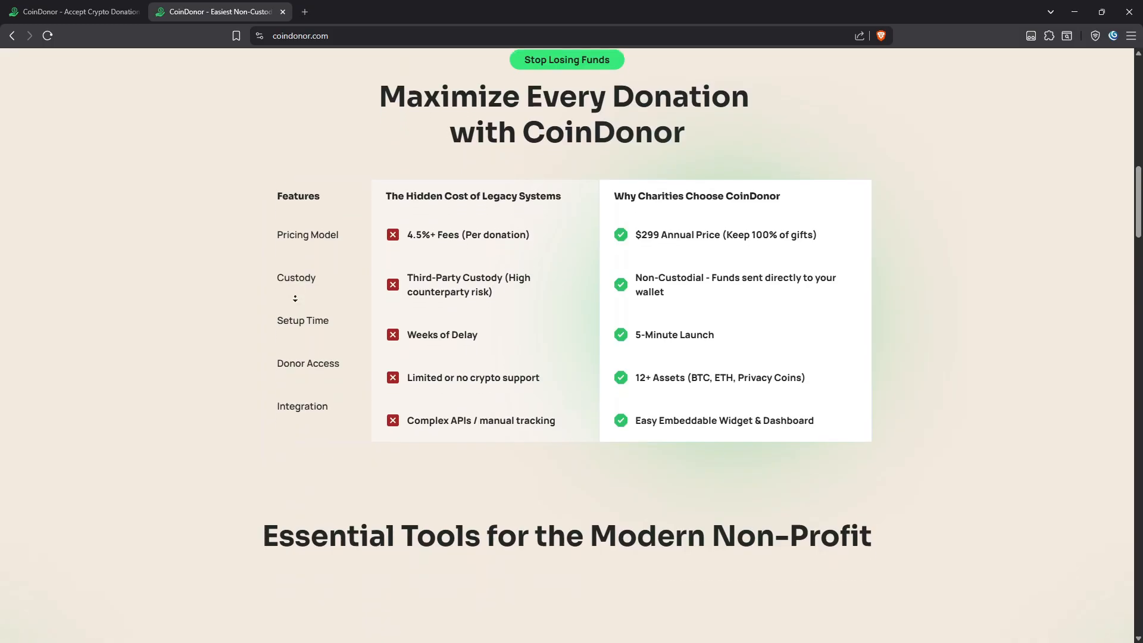
scroll(295, 298, down, 1)
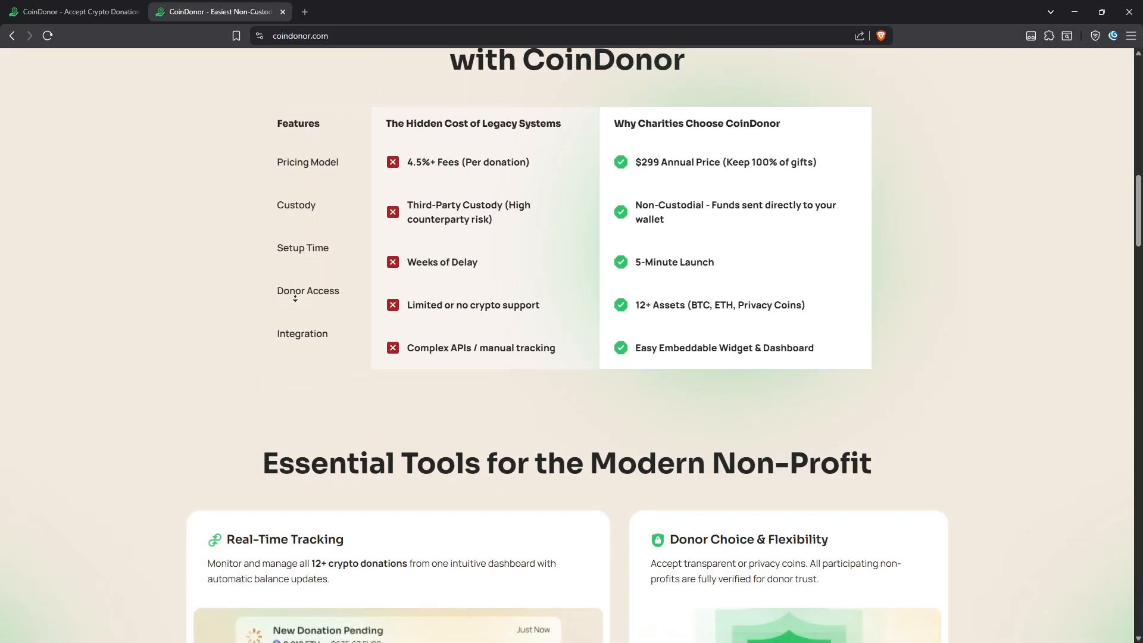
scroll(295, 296, down, 2)
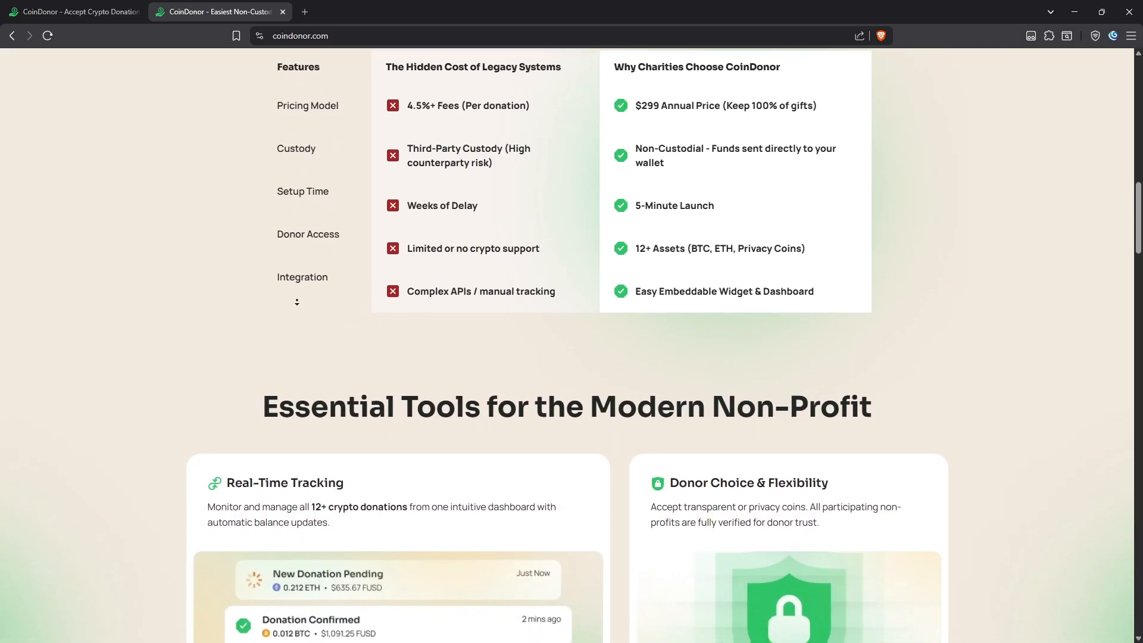
scroll(297, 301, down, 1)
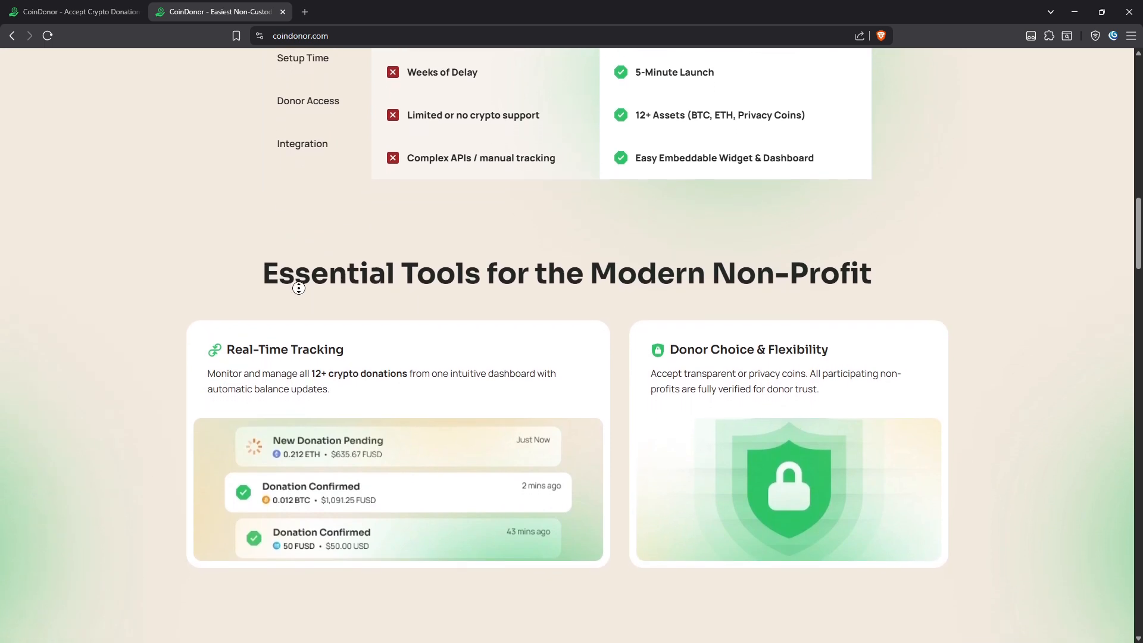
scroll(299, 292, down, 1)
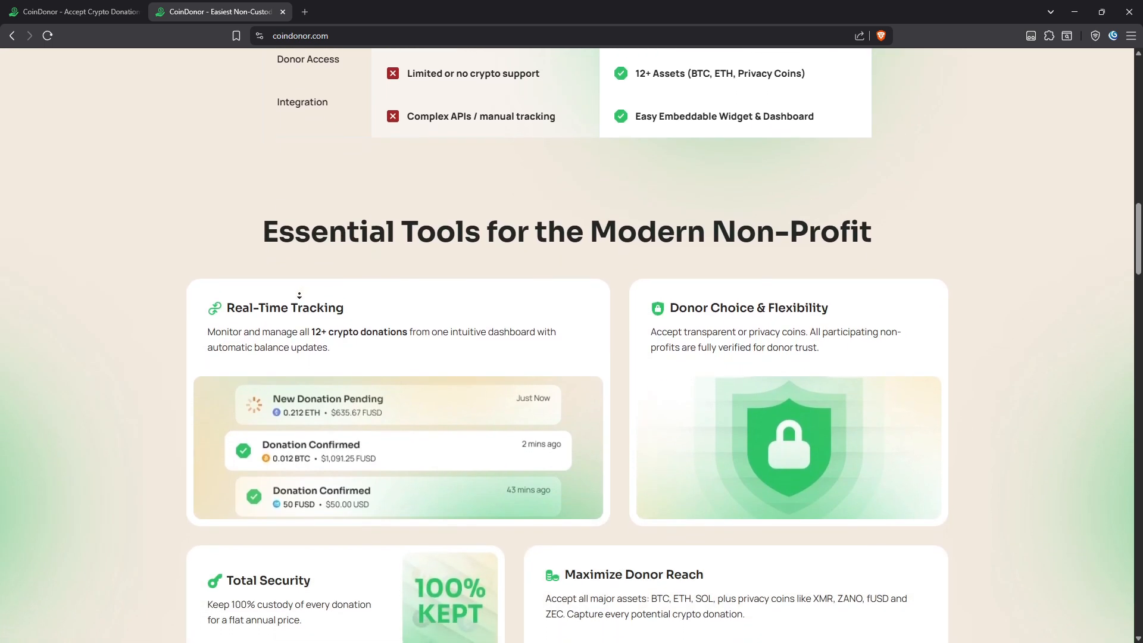
scroll(299, 295, down, 1)
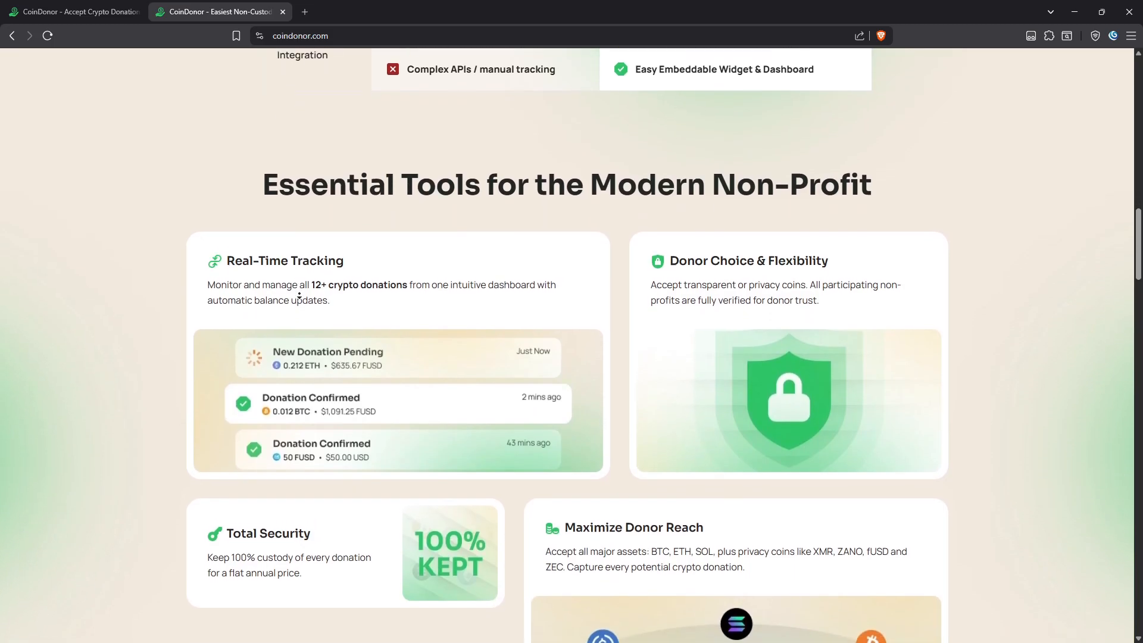
scroll(300, 295, down, 1)
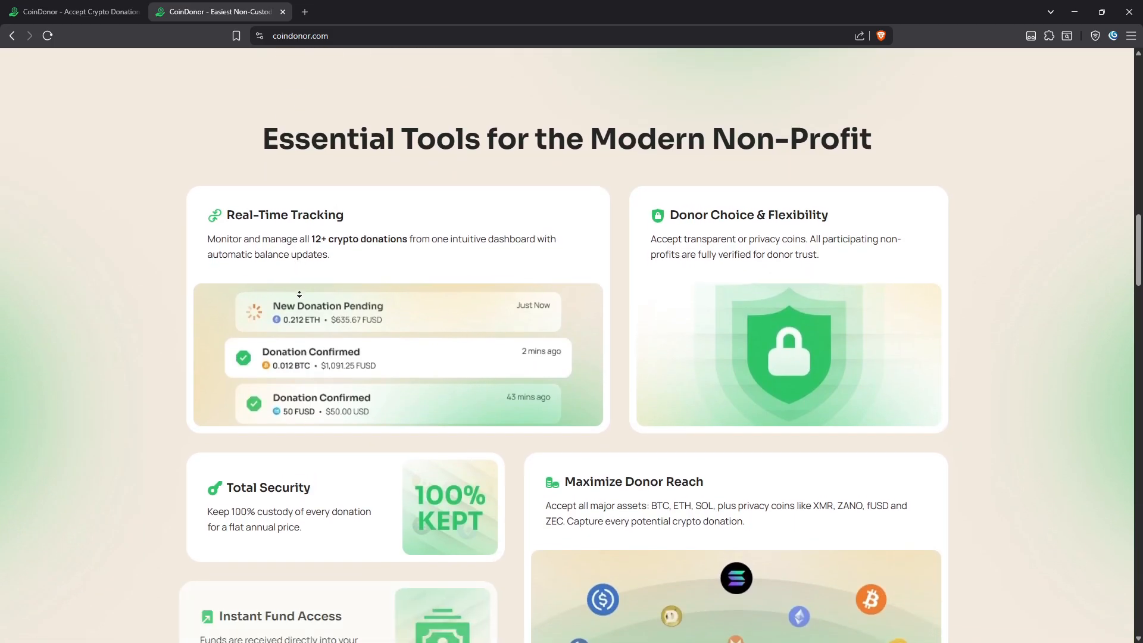
scroll(369, 344, up, 1)
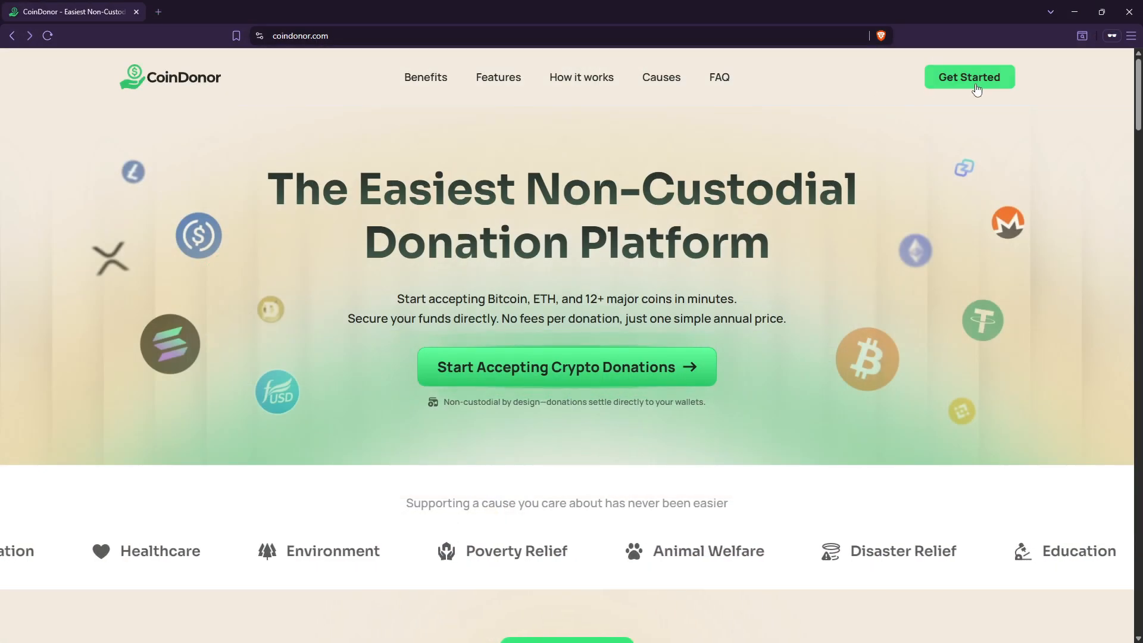
Start the get-started process from the CoinDonor homepage.
click(983, 78)
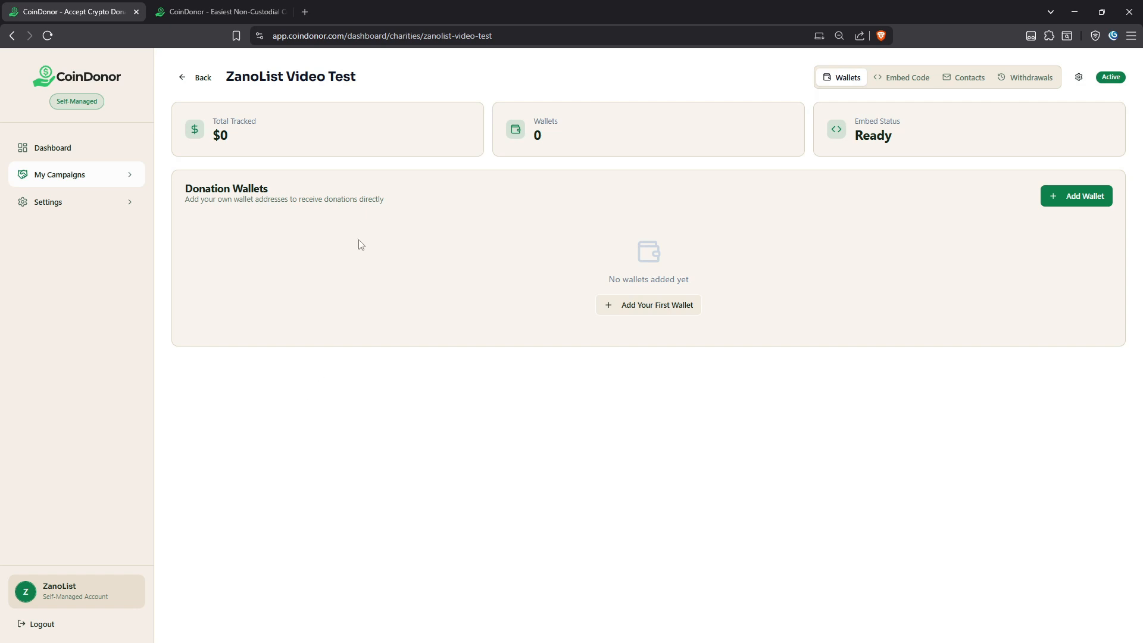
Start a new donation wallet for the campaign with Zano (ZANO) as the cryptocurrency and paste its wallet address.
click(1080, 201)
click(614, 304)
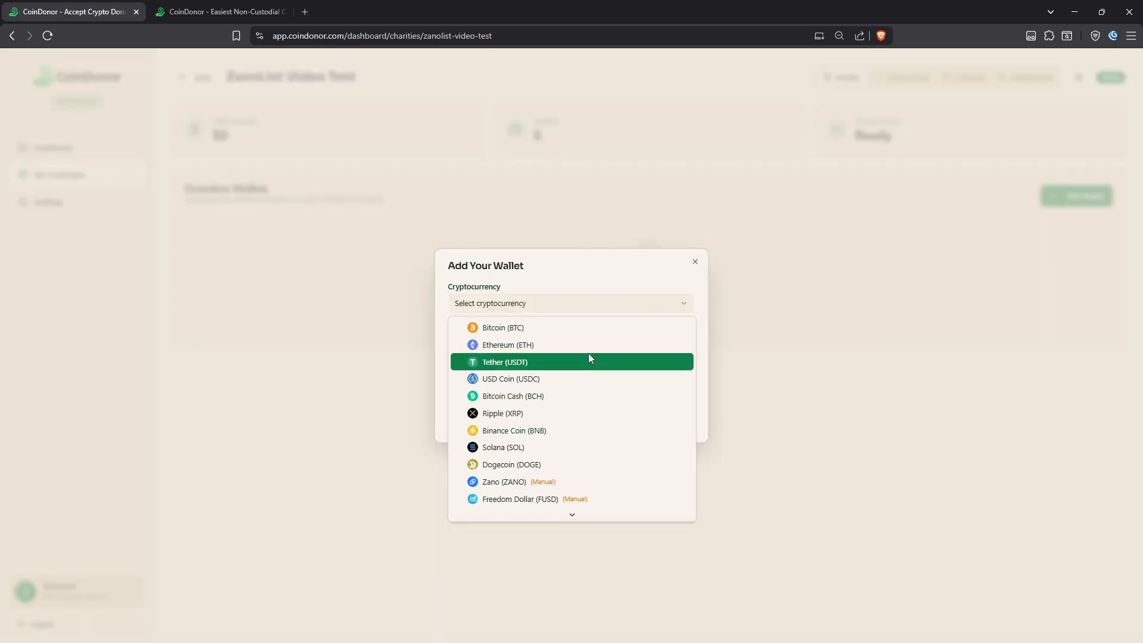
scroll(588, 360, down, 2)
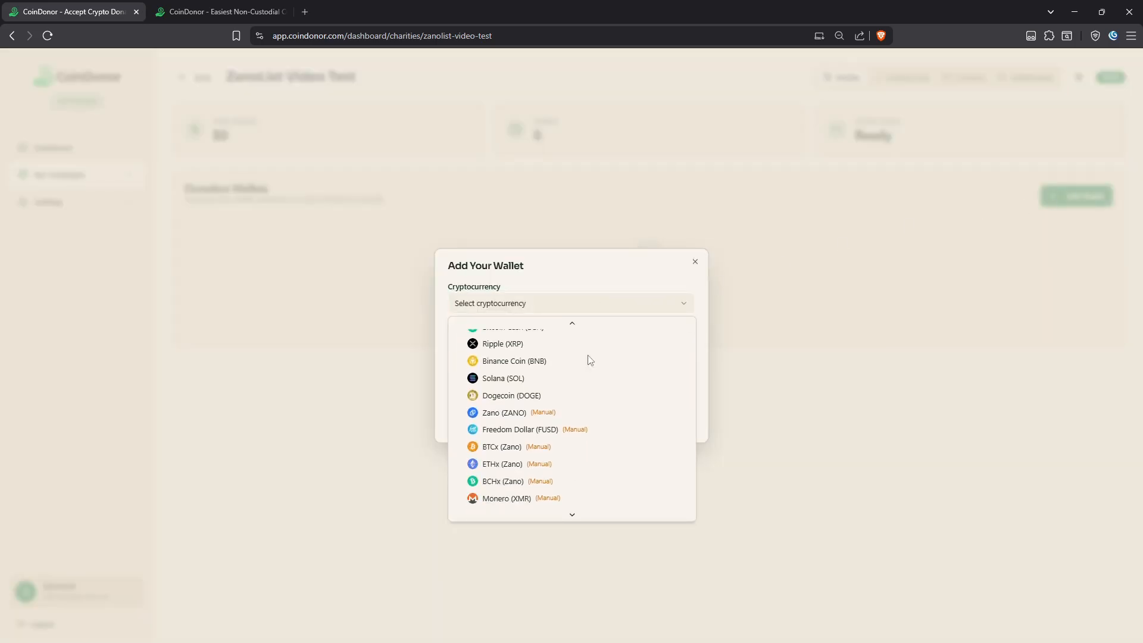
click(576, 409)
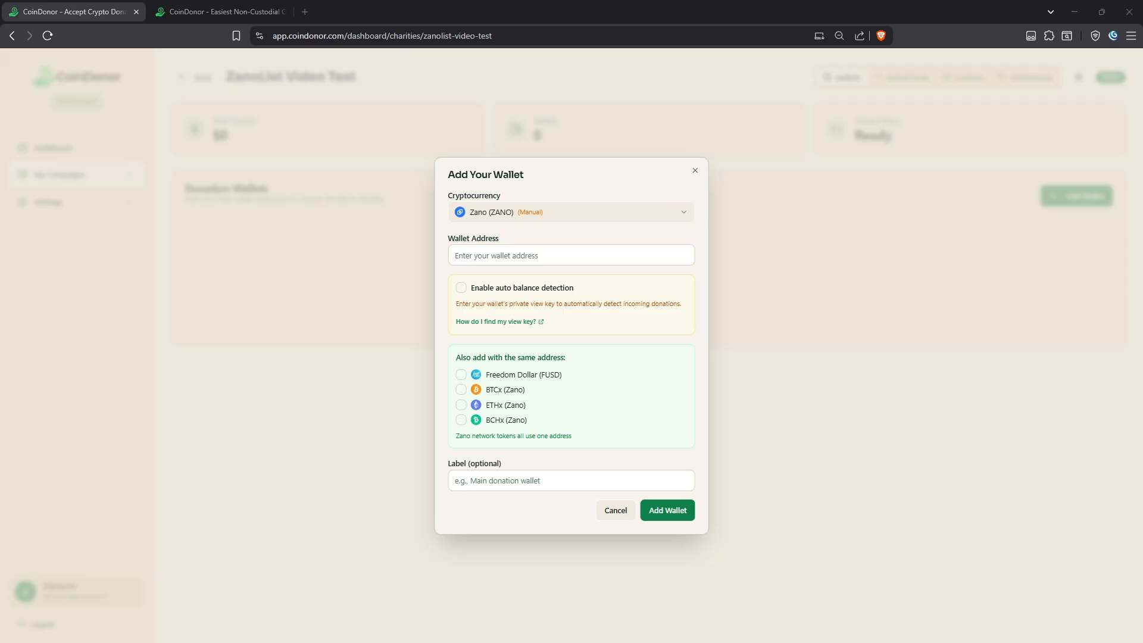
click(493, 257)
key(ctrl+v)
click(560, 234)
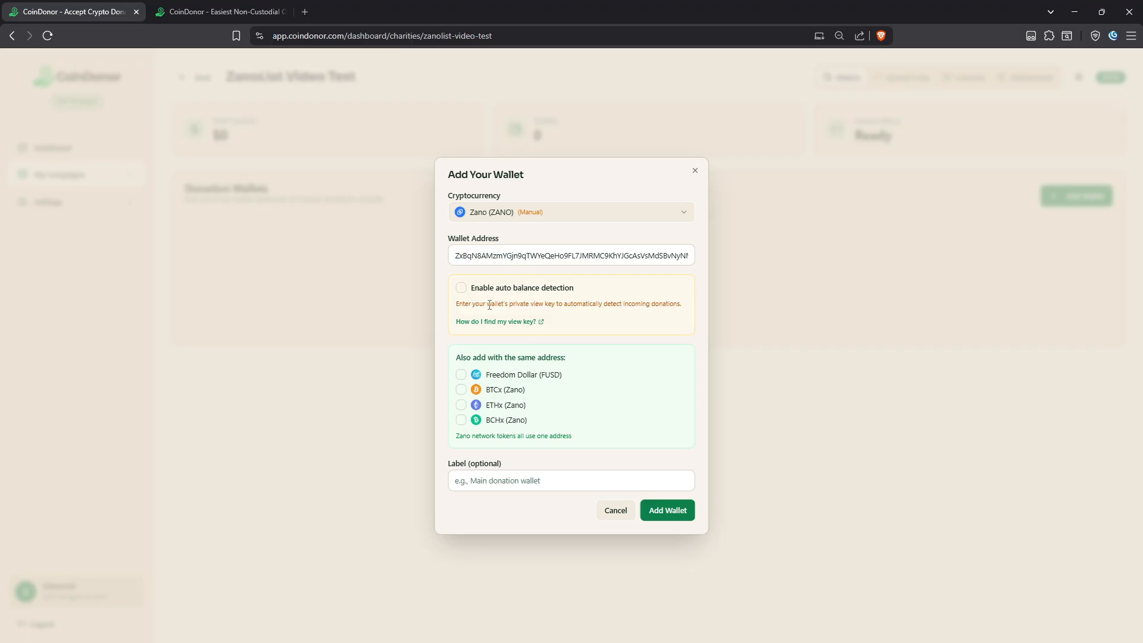
Enable auto balance detection for the Zano wallet and paste its private view key.
click(487, 289)
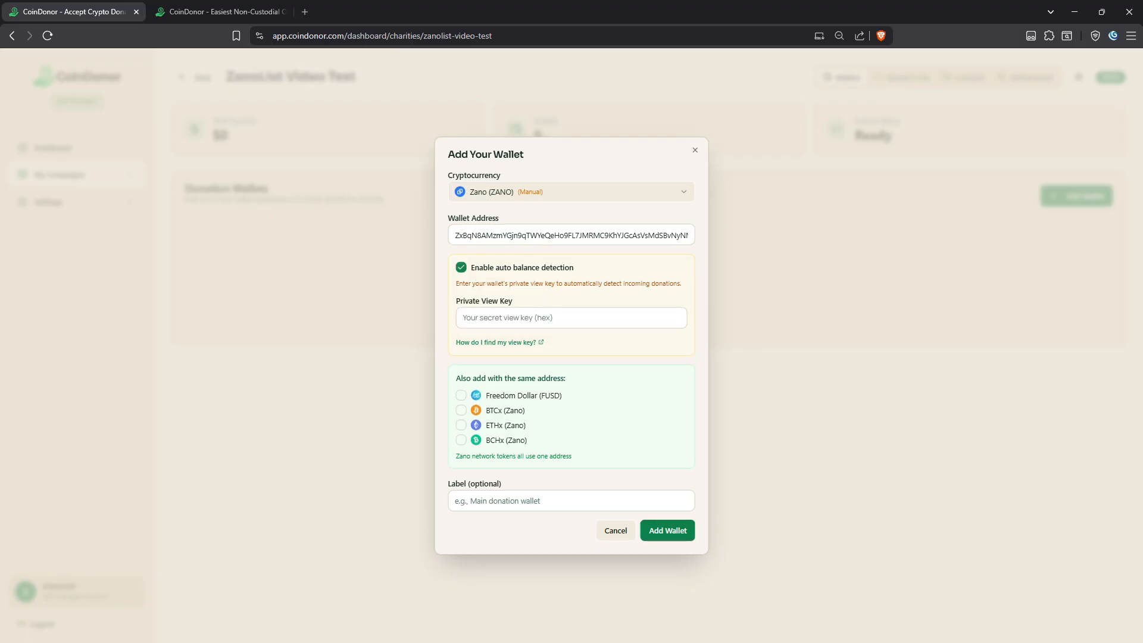
click(523, 316)
key(ctrl+v)
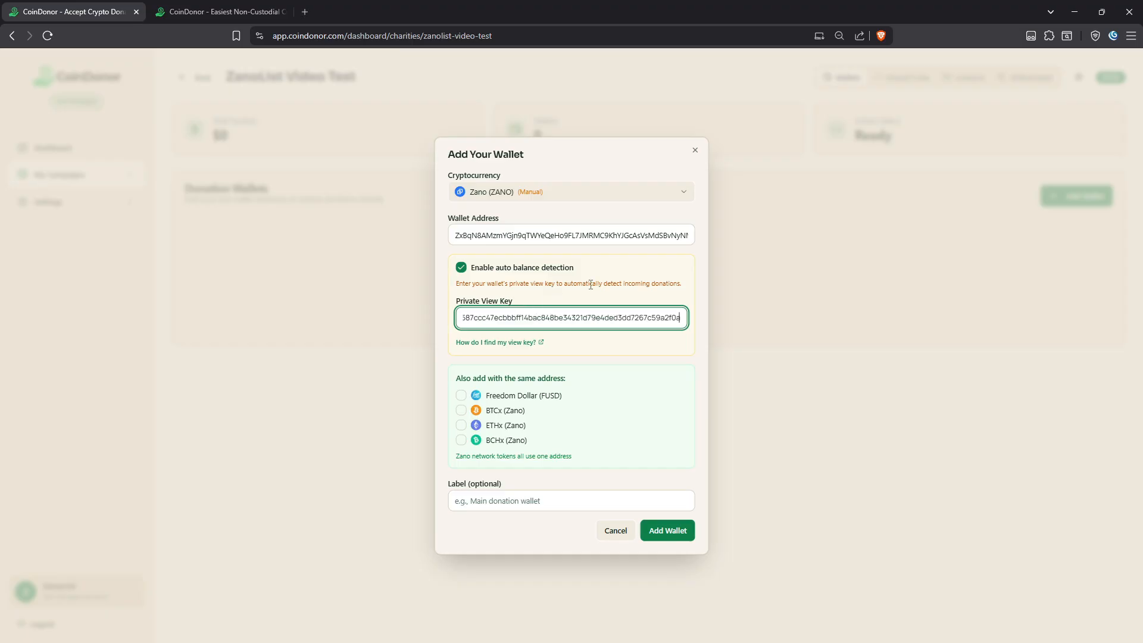
Open the private view key guide and examine the instructions for both the Zano App and the Bitcoin.com App.
click(494, 343)
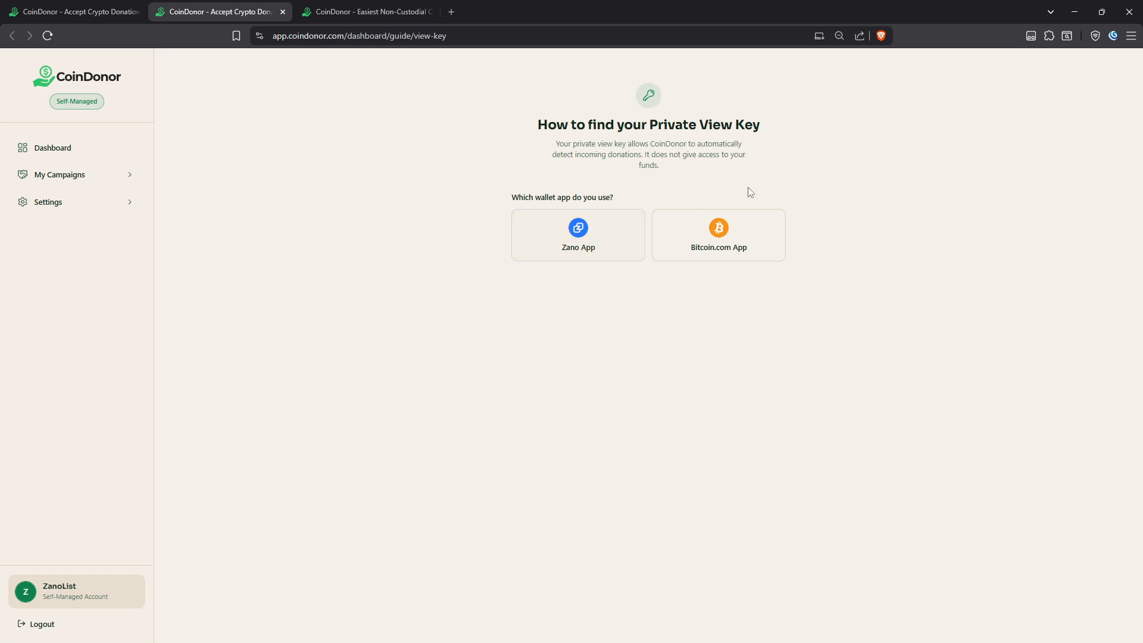
click(622, 231)
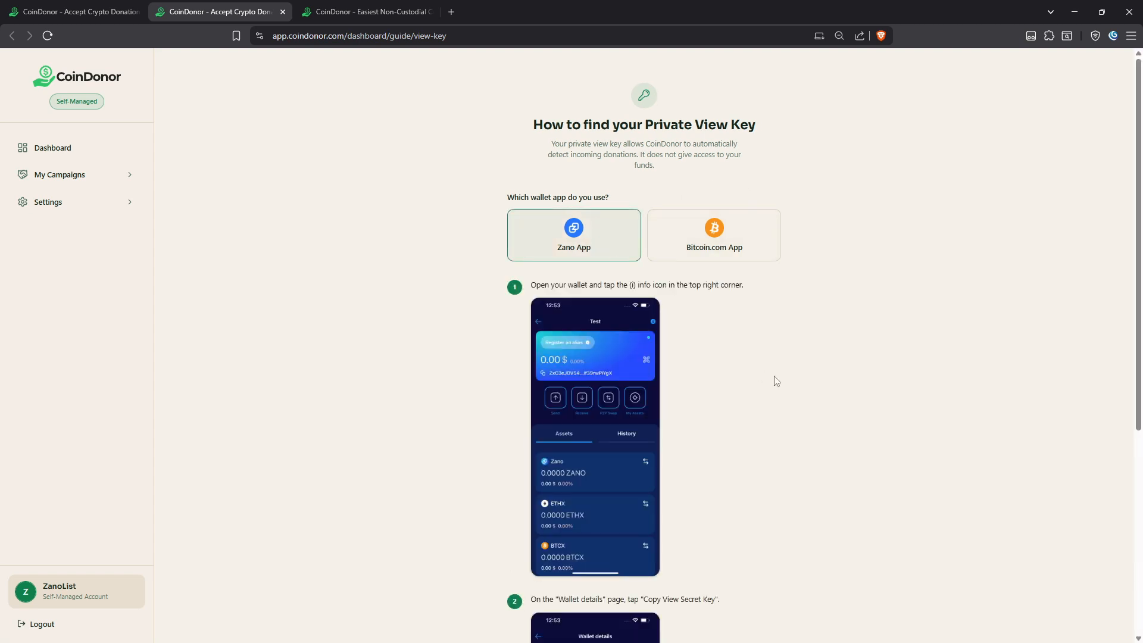
scroll(773, 382, down, 3)
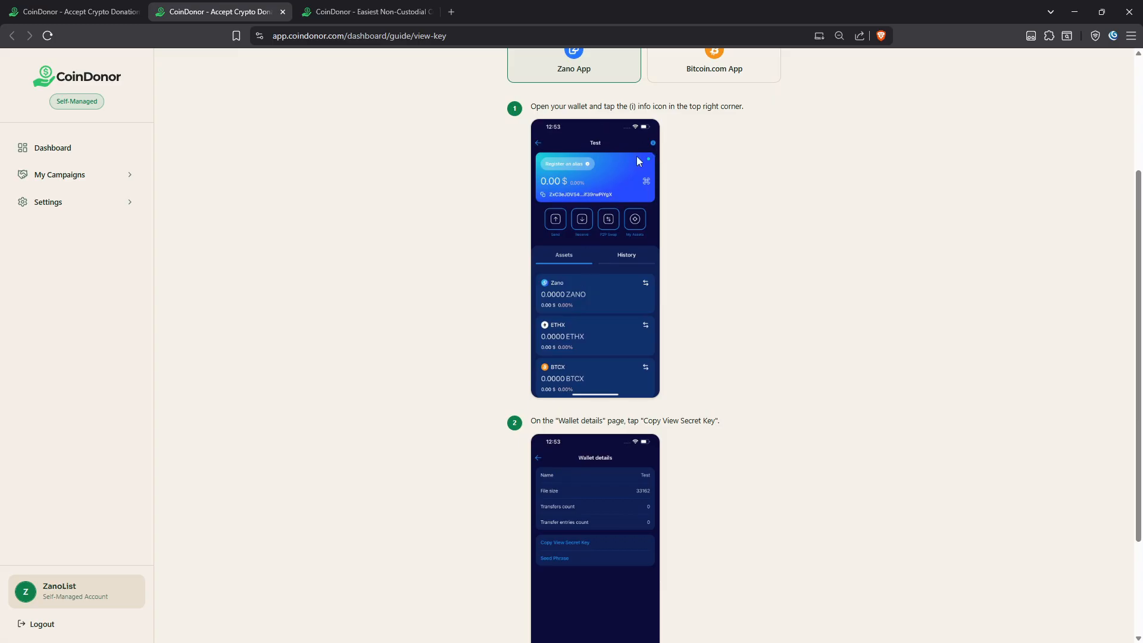
scroll(607, 374, down, 2)
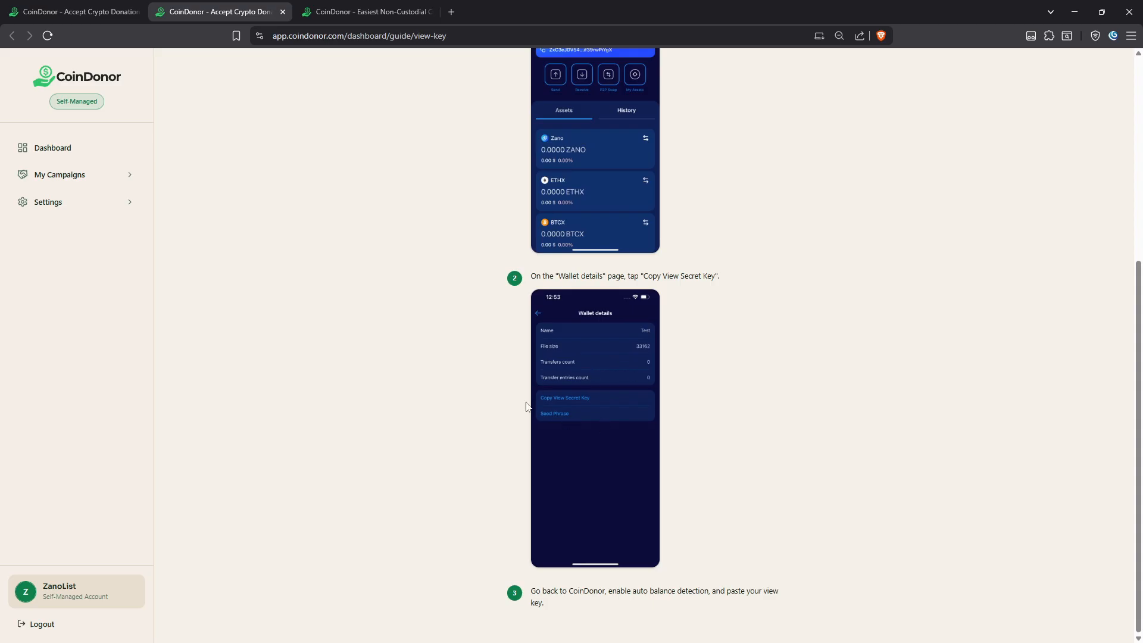
scroll(619, 407, up, 4)
click(726, 172)
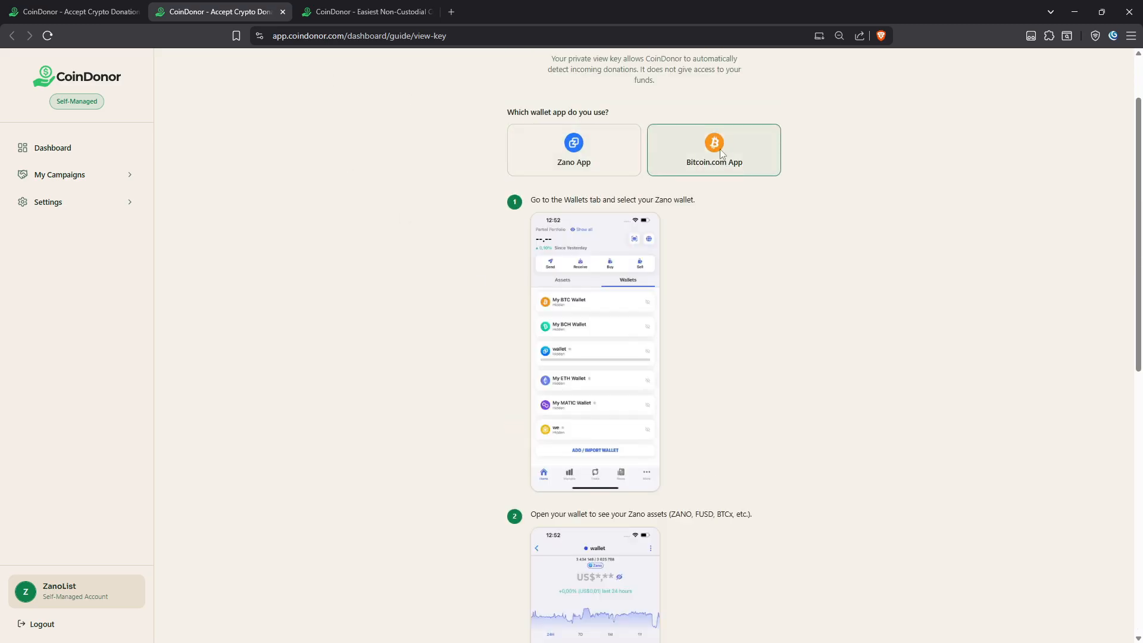
scroll(747, 365, down, 3)
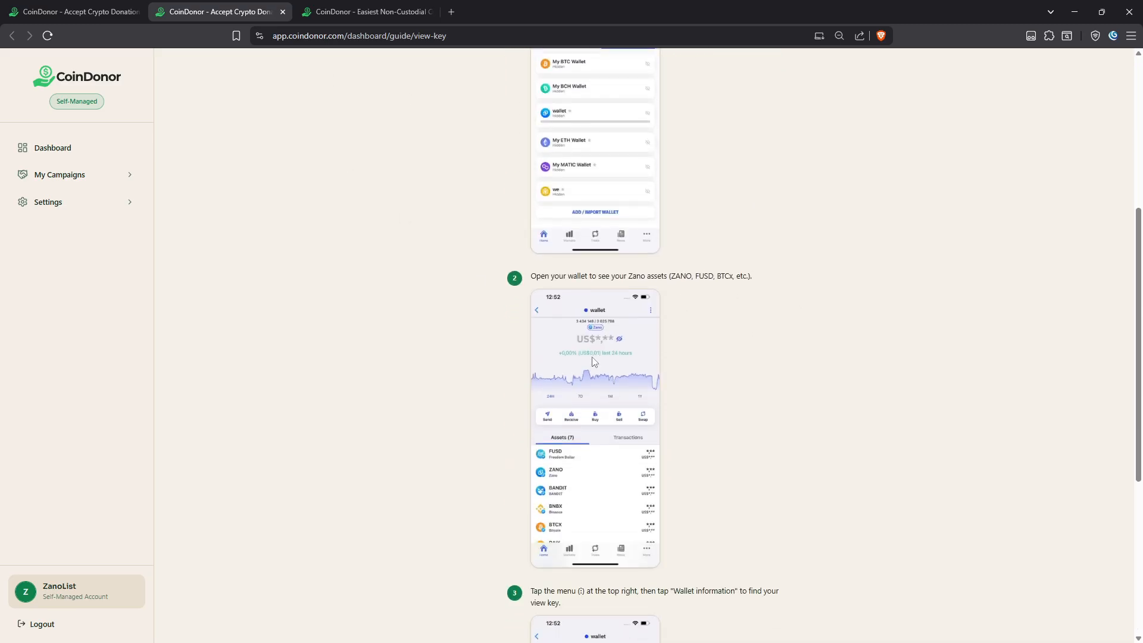
scroll(606, 472, down, 4)
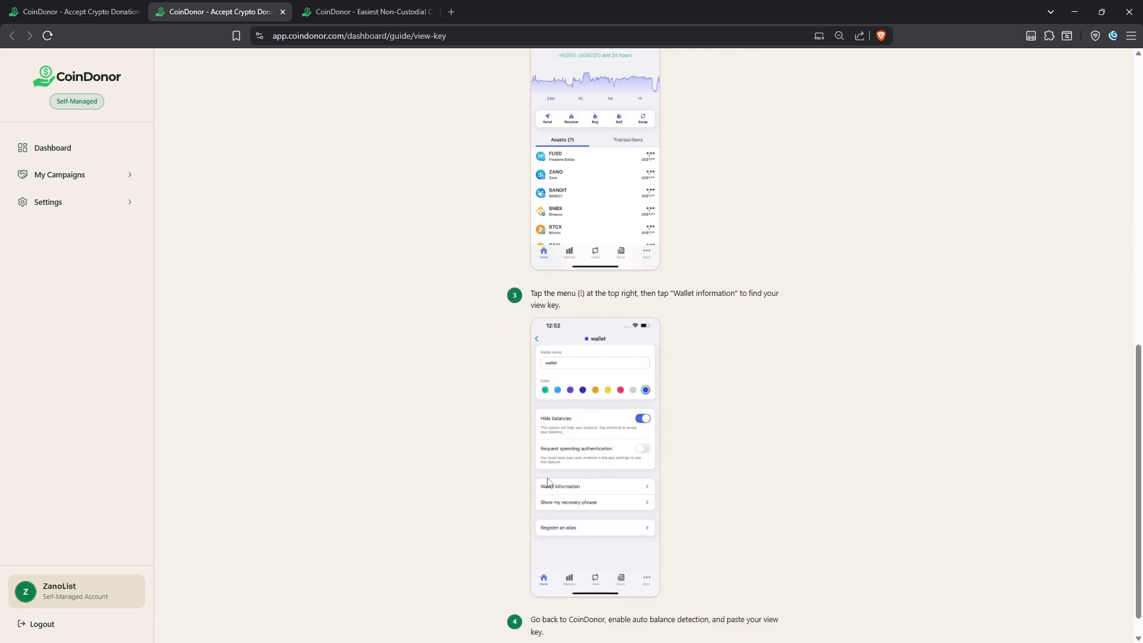
scroll(570, 501, down, 1)
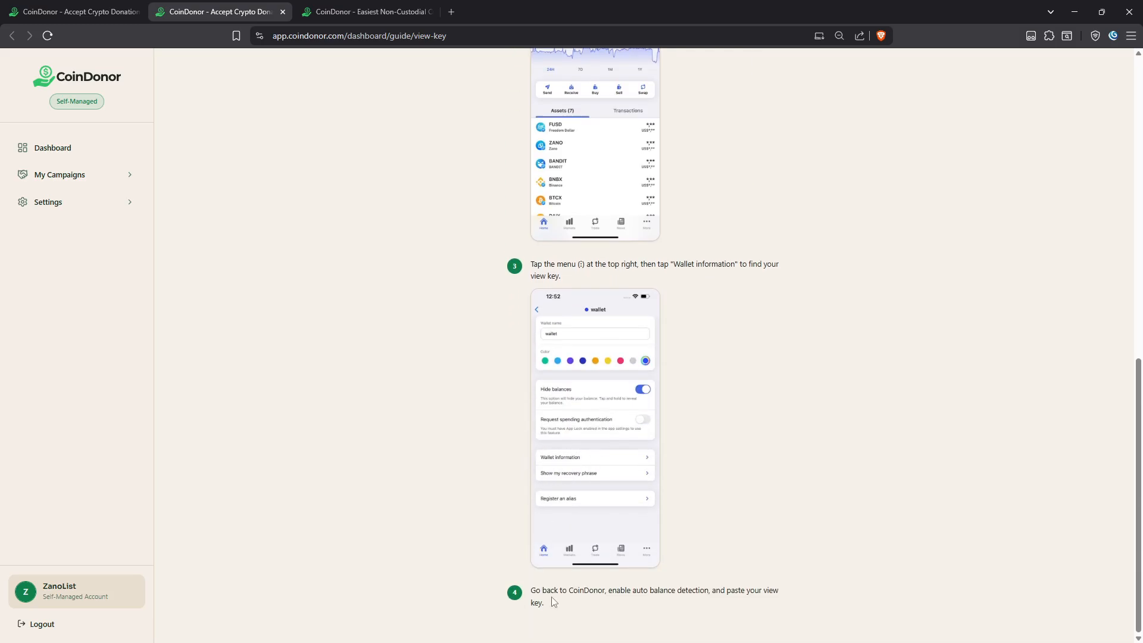
scroll(468, 314, up, 10)
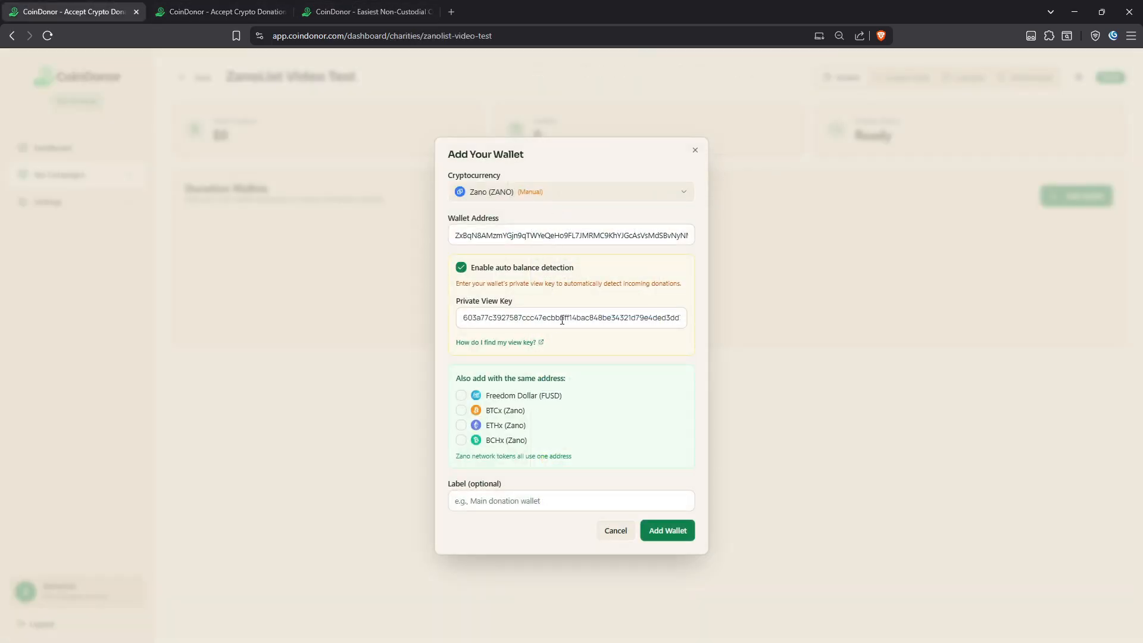
Include Freedom Dollar (FUSD), BTCx, ETHx and BCHx under the same Zano address and add the wallets.
click(461, 395)
click(460, 410)
click(461, 425)
click(460, 440)
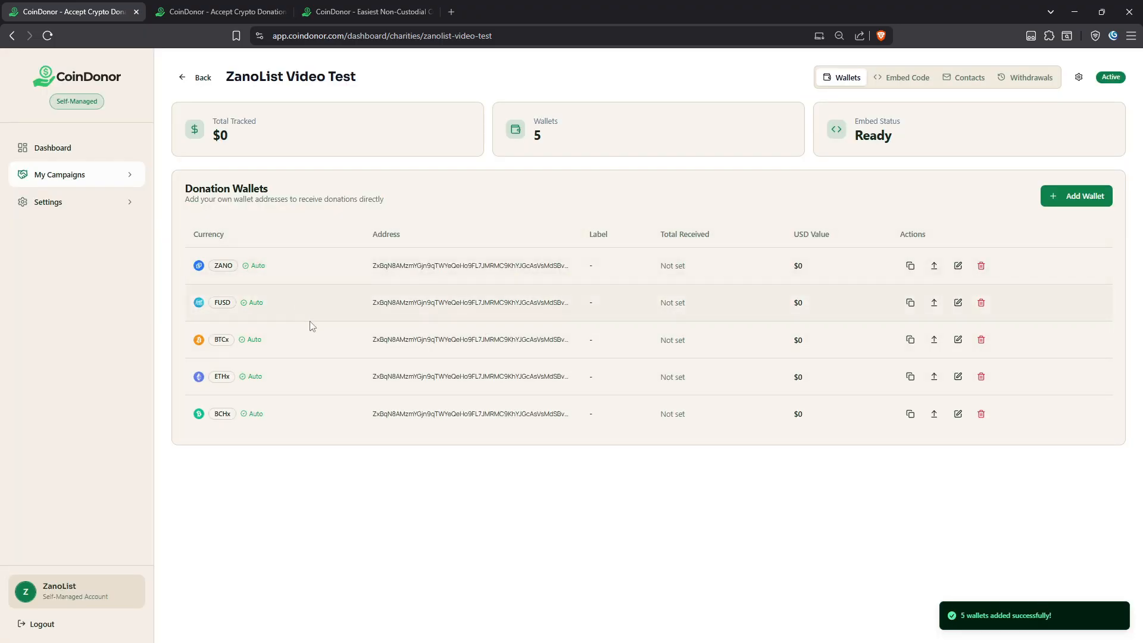
Open the campaign's embed code settings and set the full widget's size to Medium.
click(909, 82)
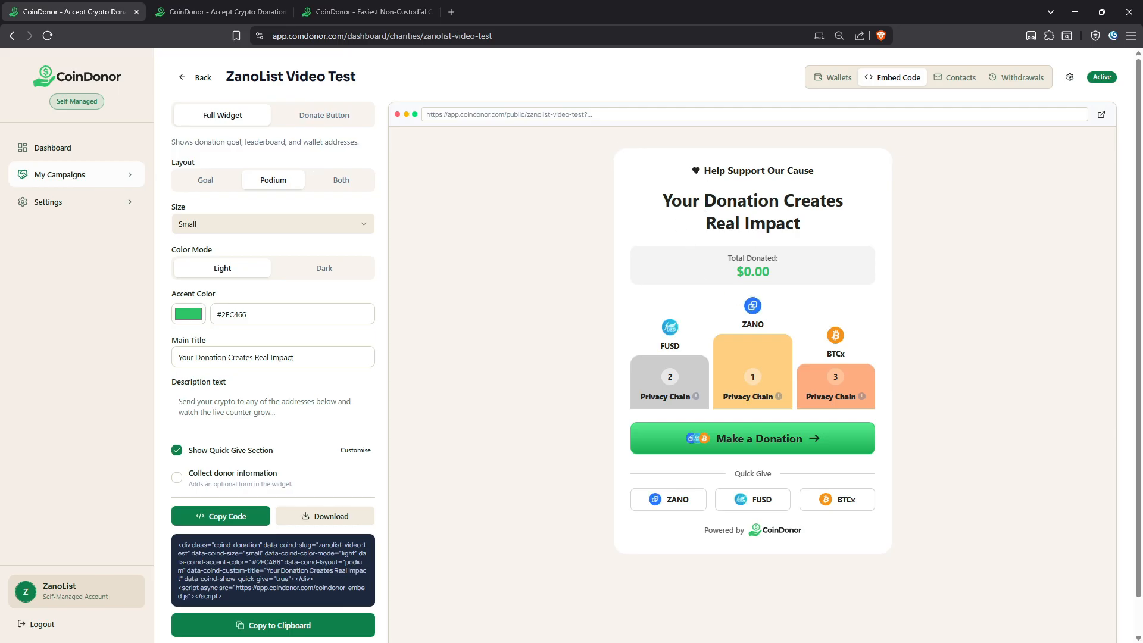
click(246, 227)
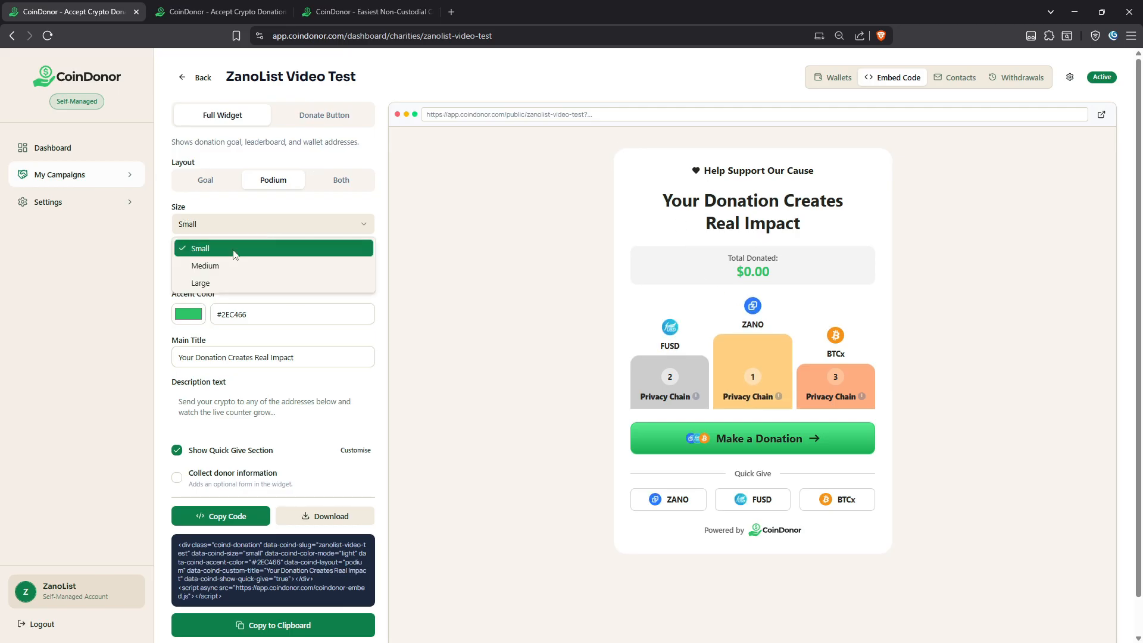
click(226, 269)
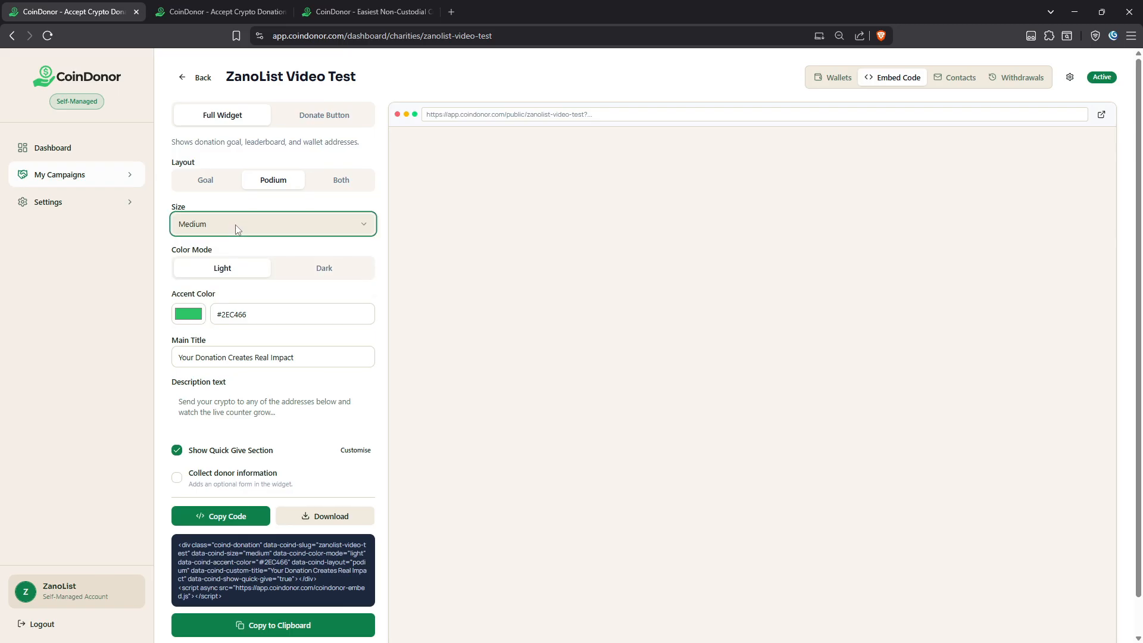
Preview the full widget at the Large size and return it to Medium.
click(233, 220)
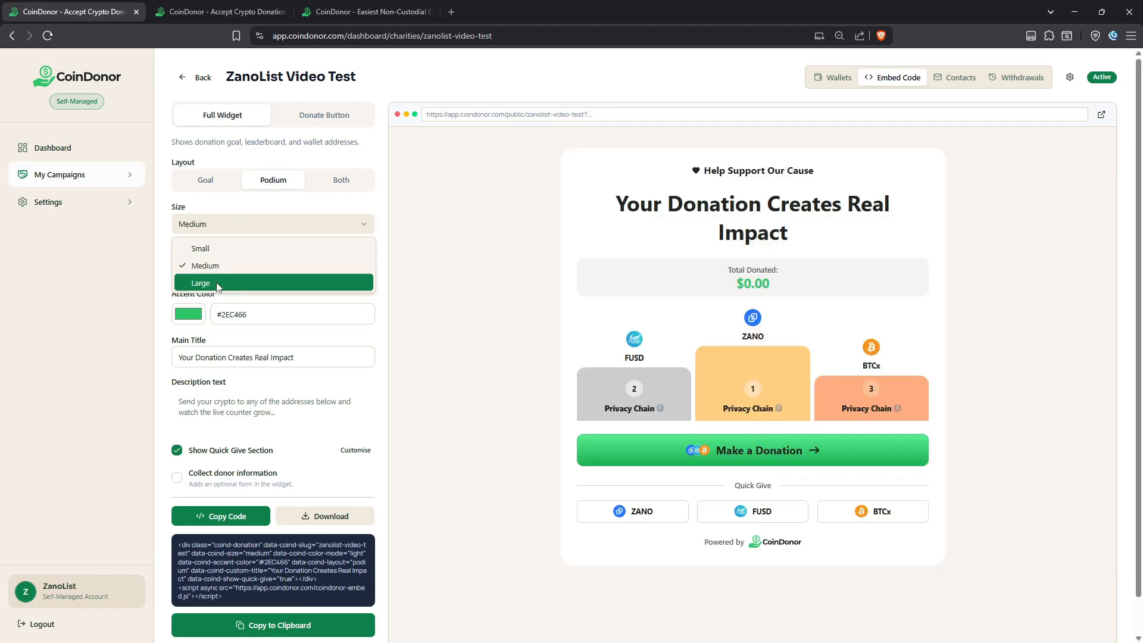
click(221, 284)
click(242, 232)
click(236, 265)
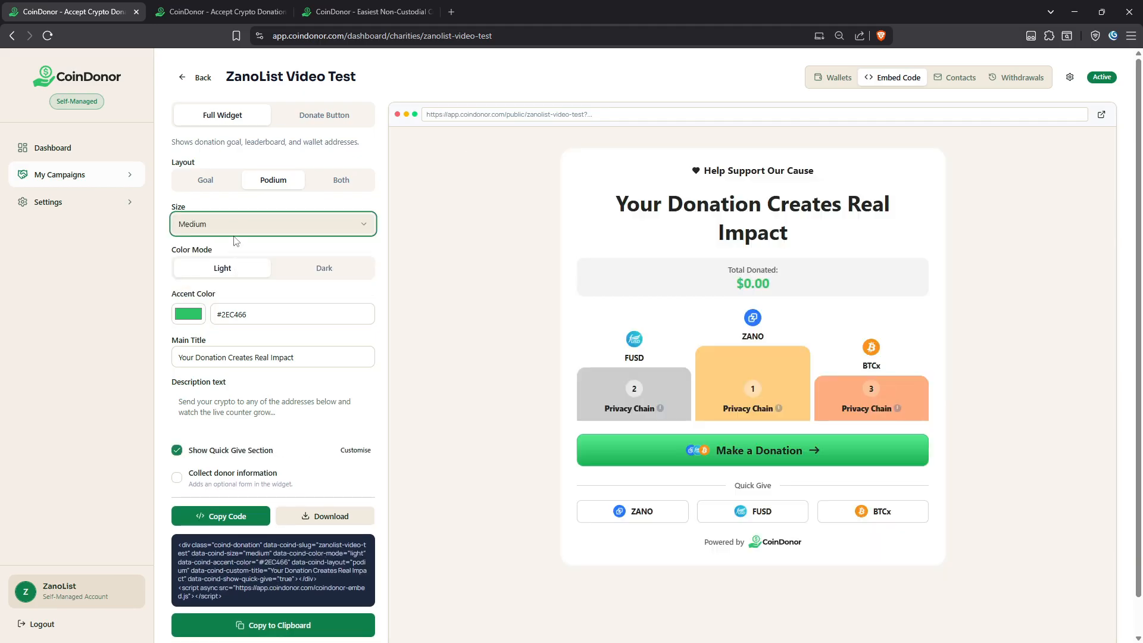
Enable the goal progress bar in the campaign settings with a goal amount of 10000 USD and save the changes.
click(211, 180)
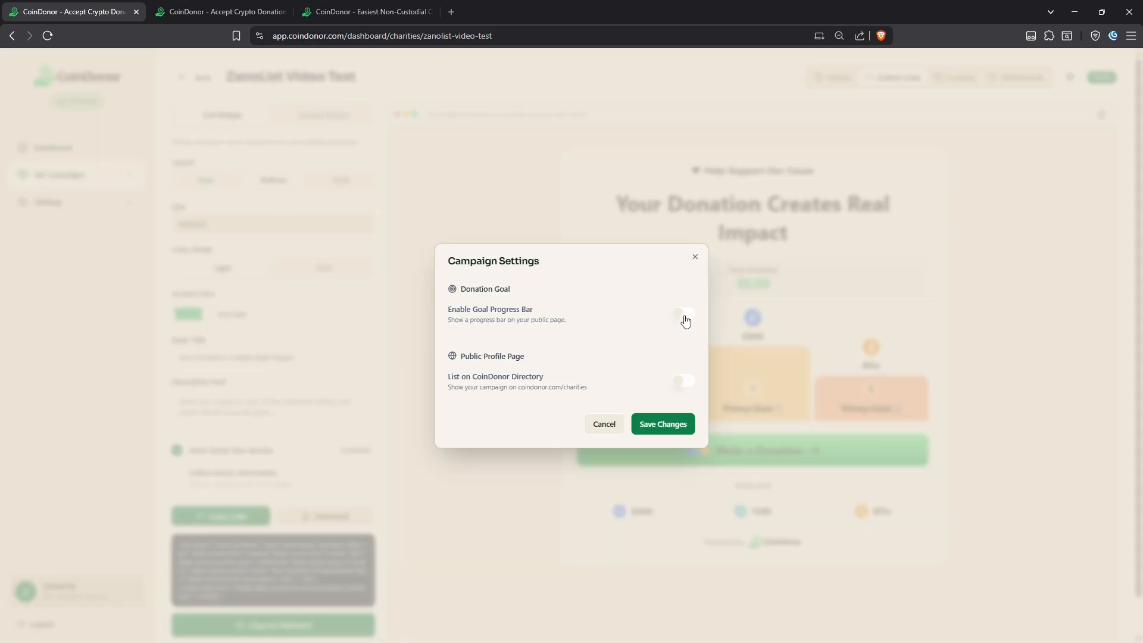
click(683, 315)
click(585, 333)
text(10000)
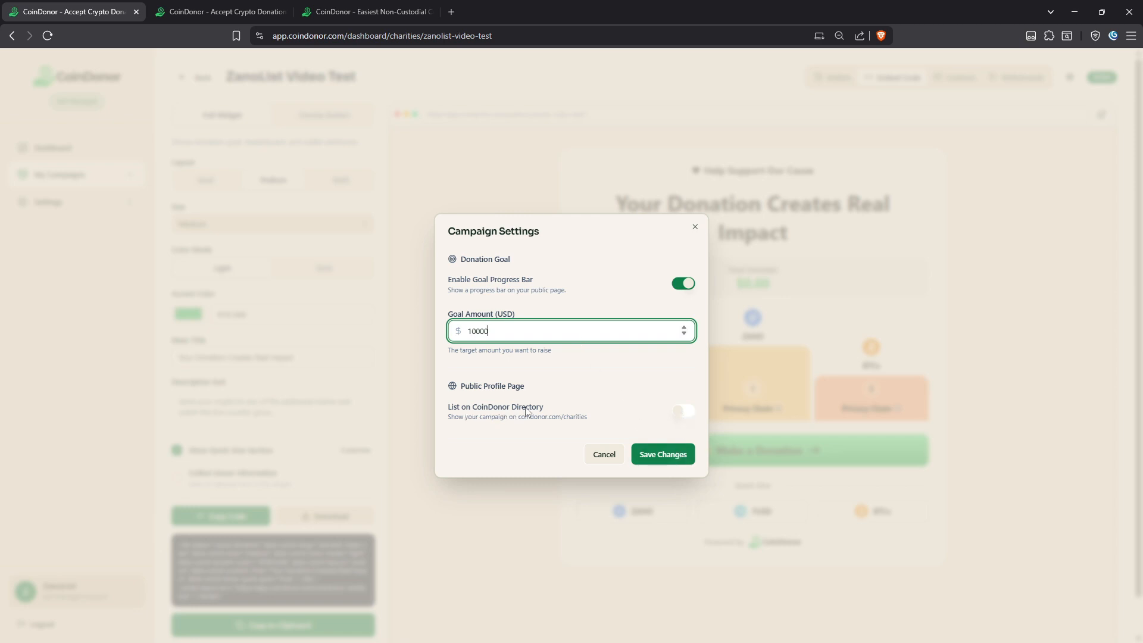
click(380, 11)
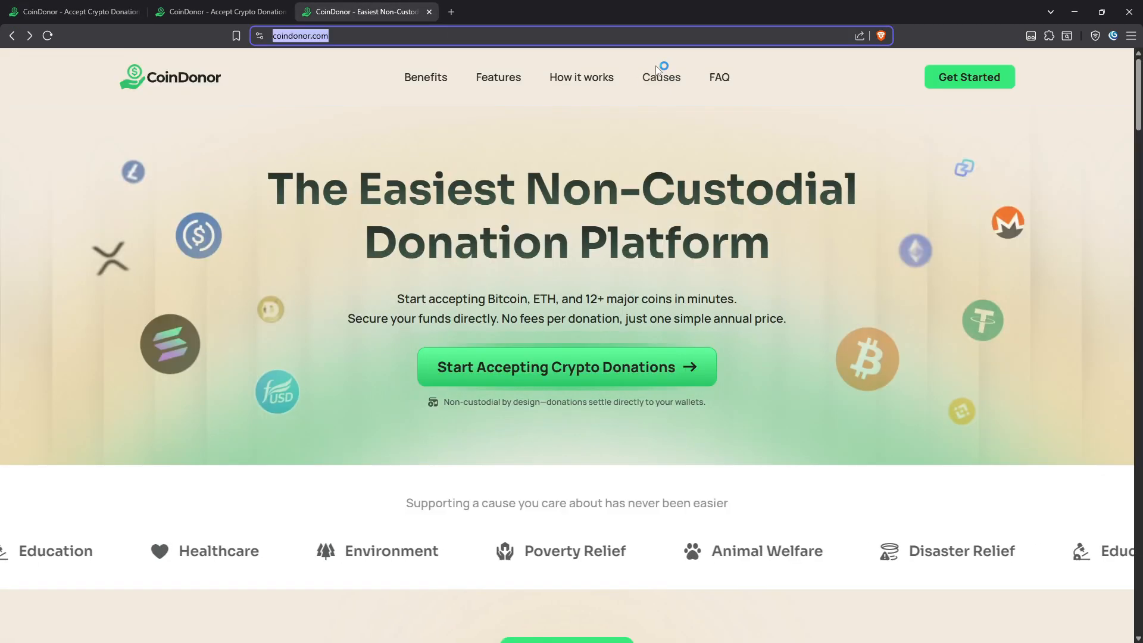
click(102, 5)
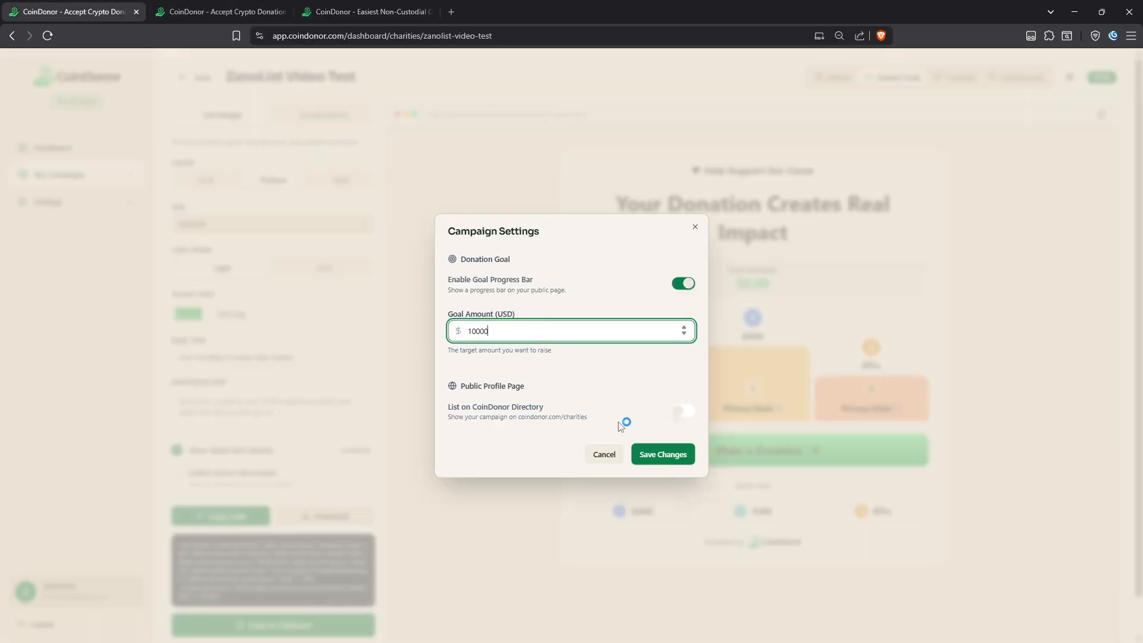
click(685, 456)
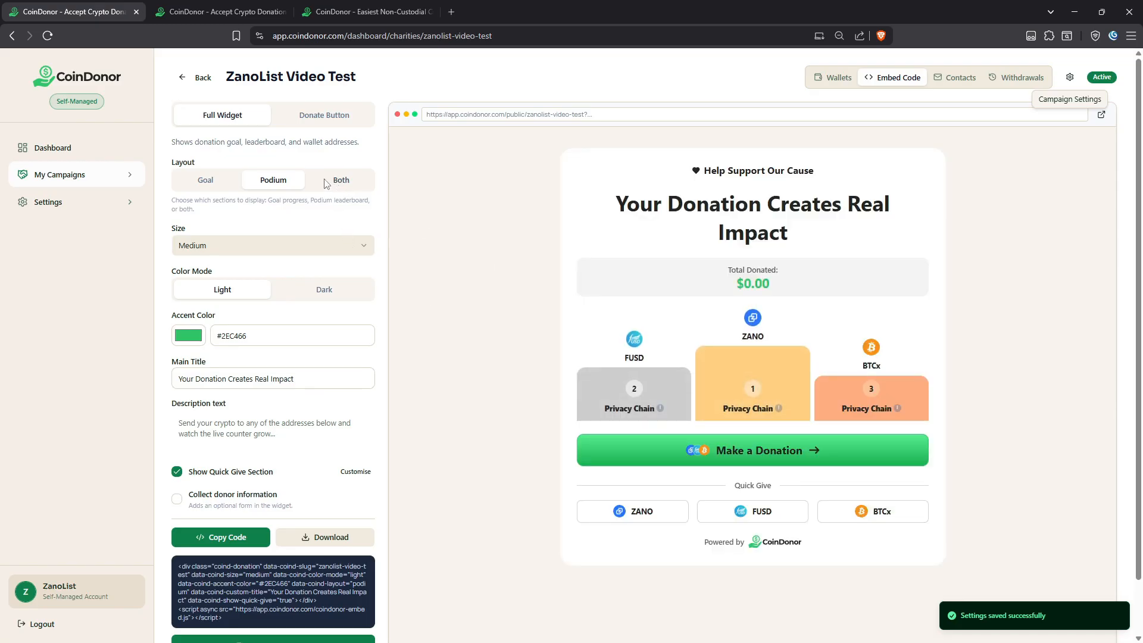
Set the widget layout to Both after trying Goal, and enable the collection of donor information.
click(209, 181)
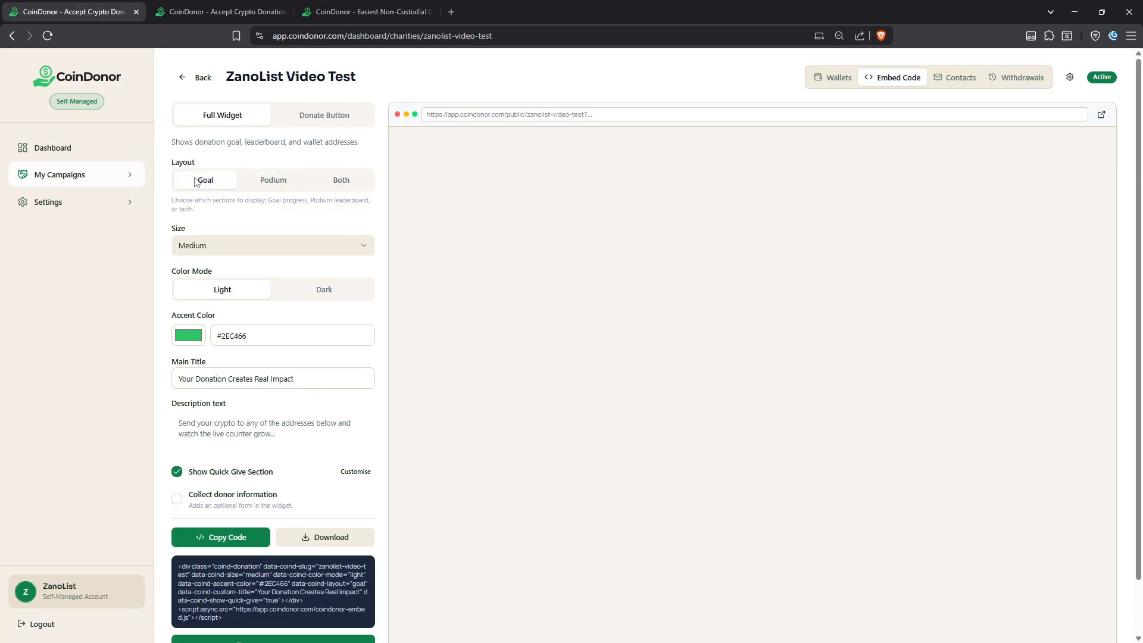
click(342, 187)
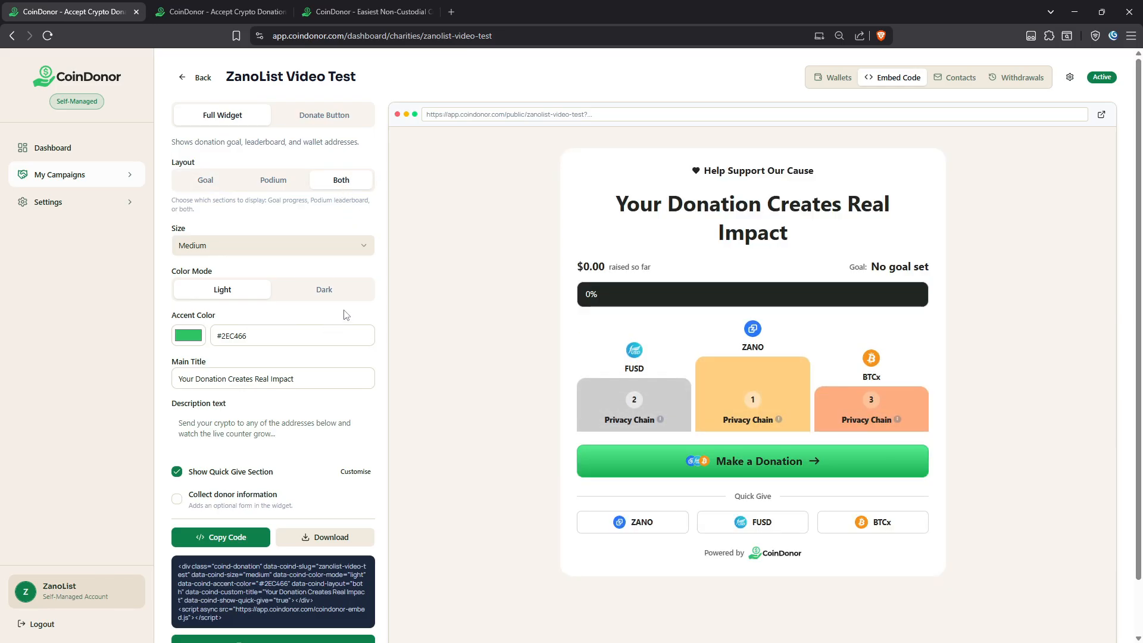
scroll(325, 444, down, 1)
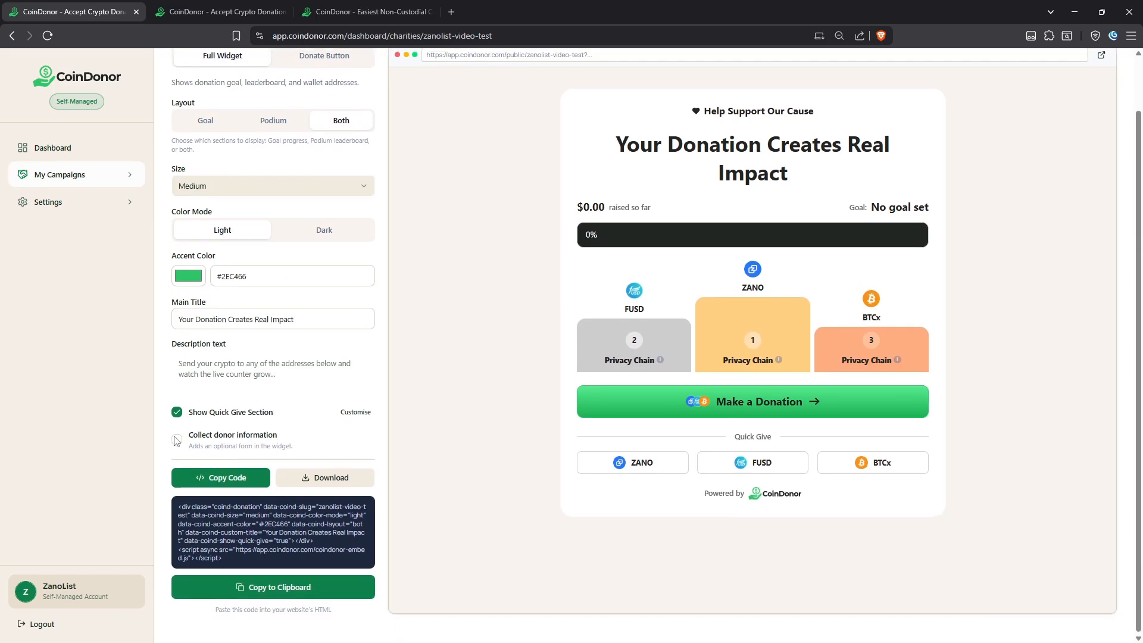
click(179, 443)
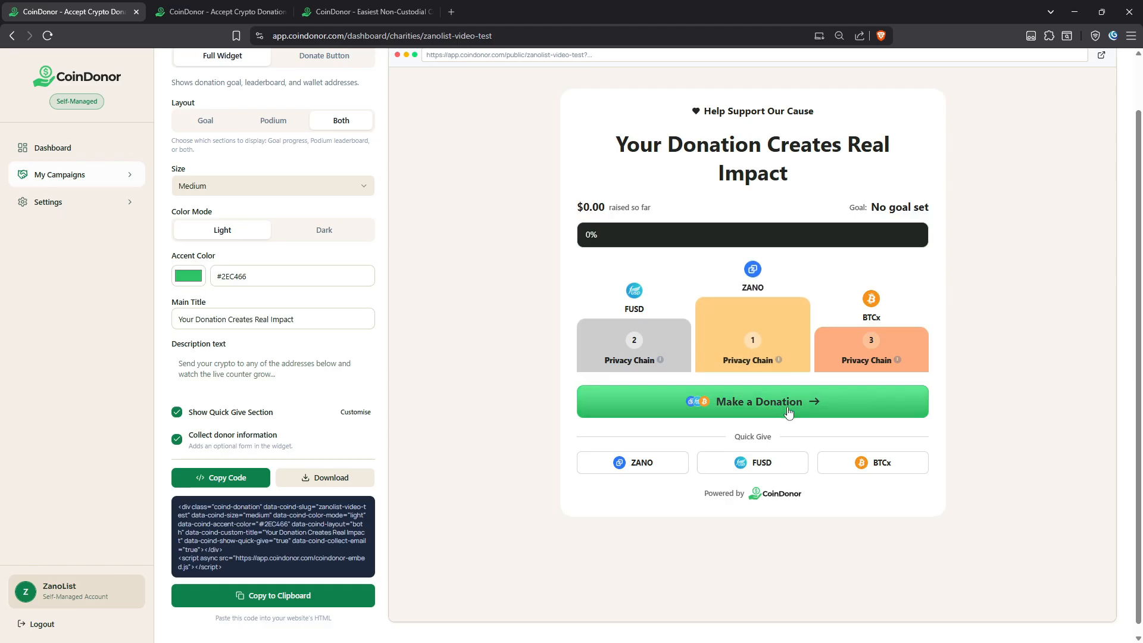
Start a Zano donation in the widget preview and expand the optional form for updates or a private note.
click(731, 400)
click(685, 196)
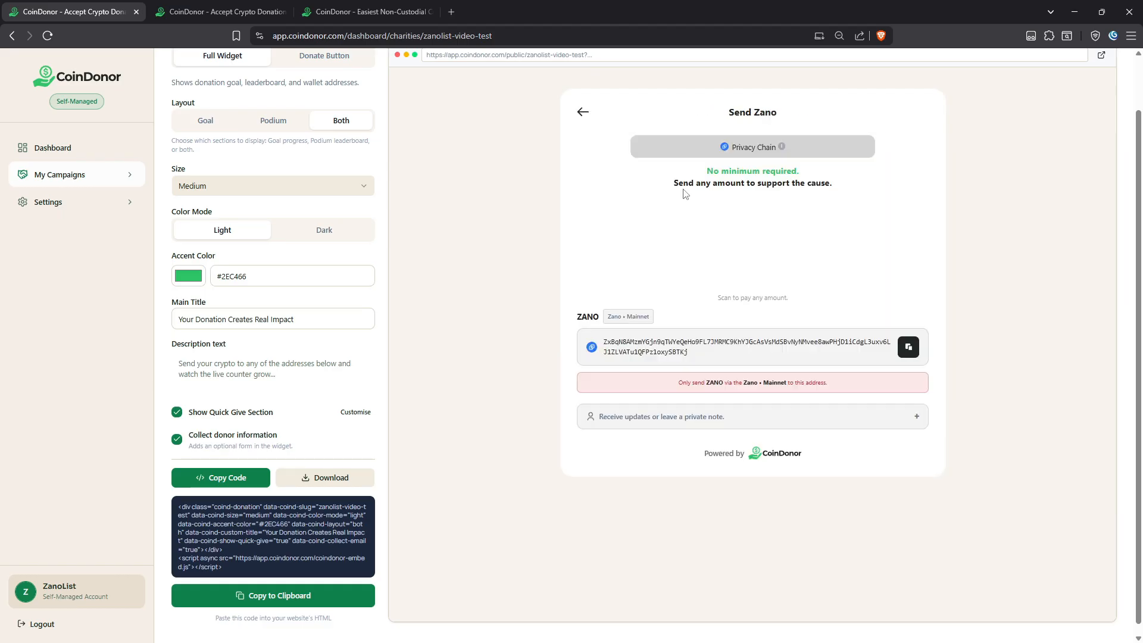
click(717, 419)
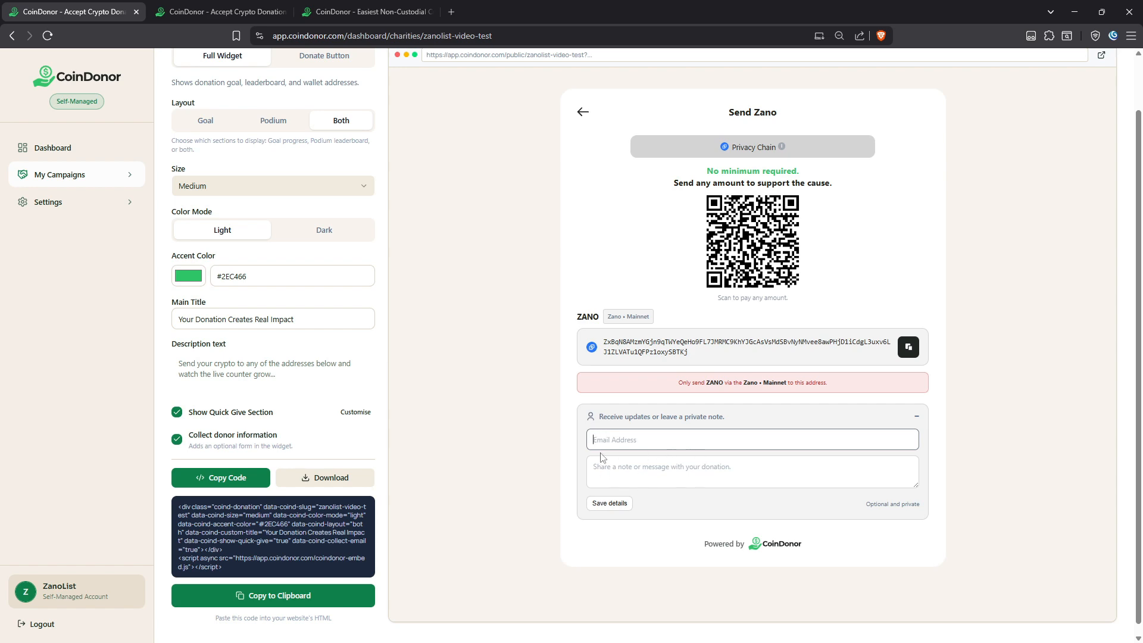
Copy the widget's embed code to the clipboard.
scroll(237, 435, up, 1)
scroll(243, 461, down, 1)
click(246, 471)
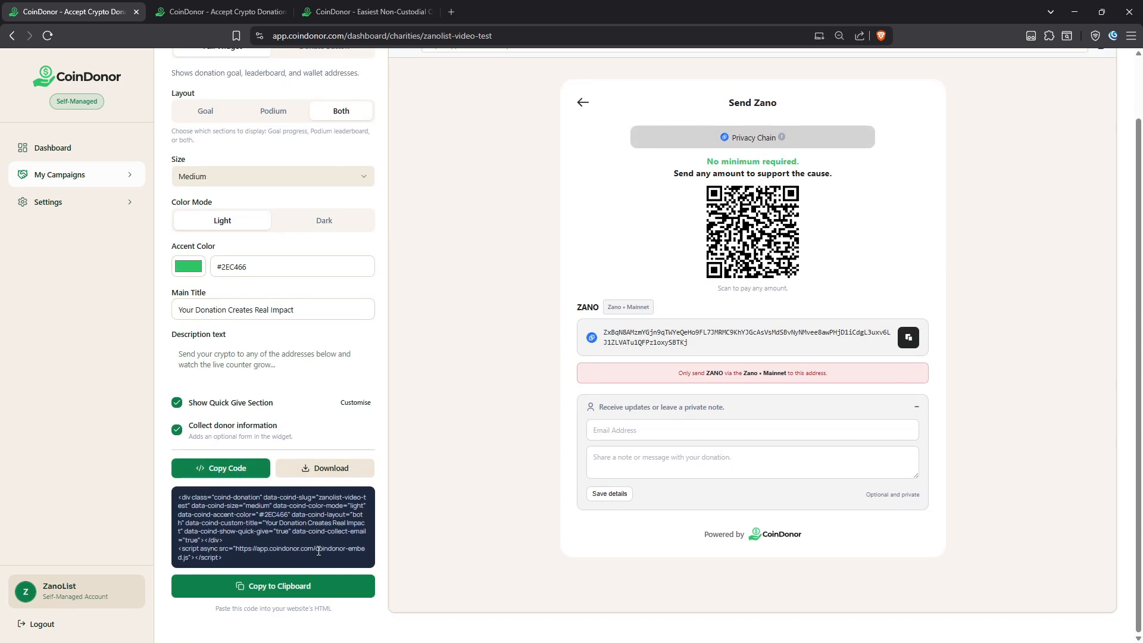
click(301, 589)
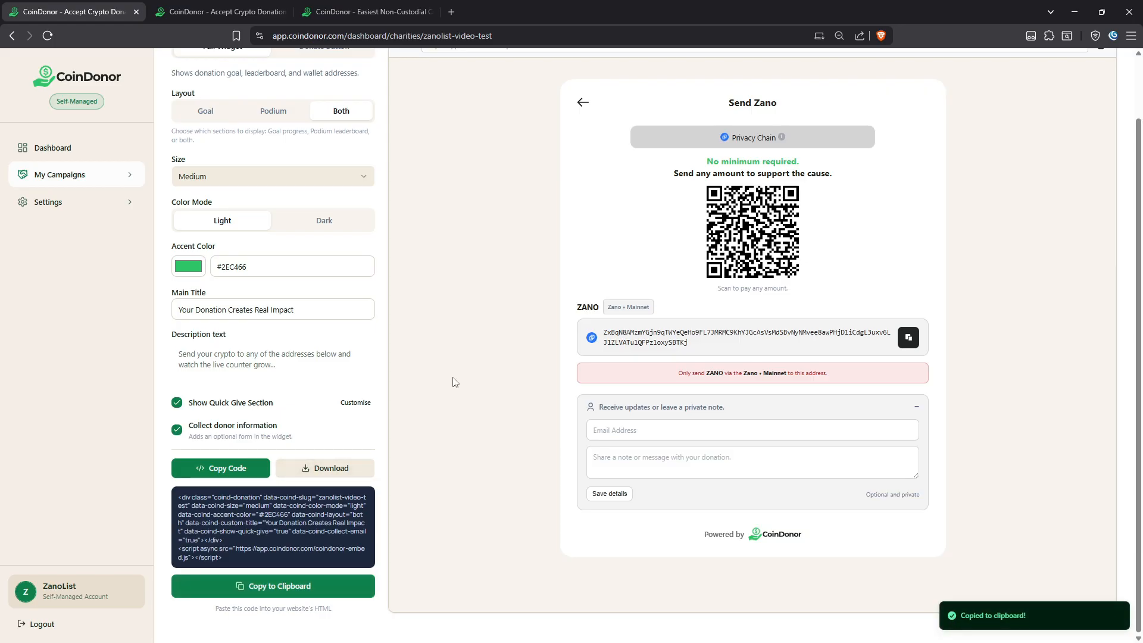
Return the widget preview to its main donation view and switch the color mode to Dark.
scroll(455, 382, up, 1)
click(583, 171)
click(584, 171)
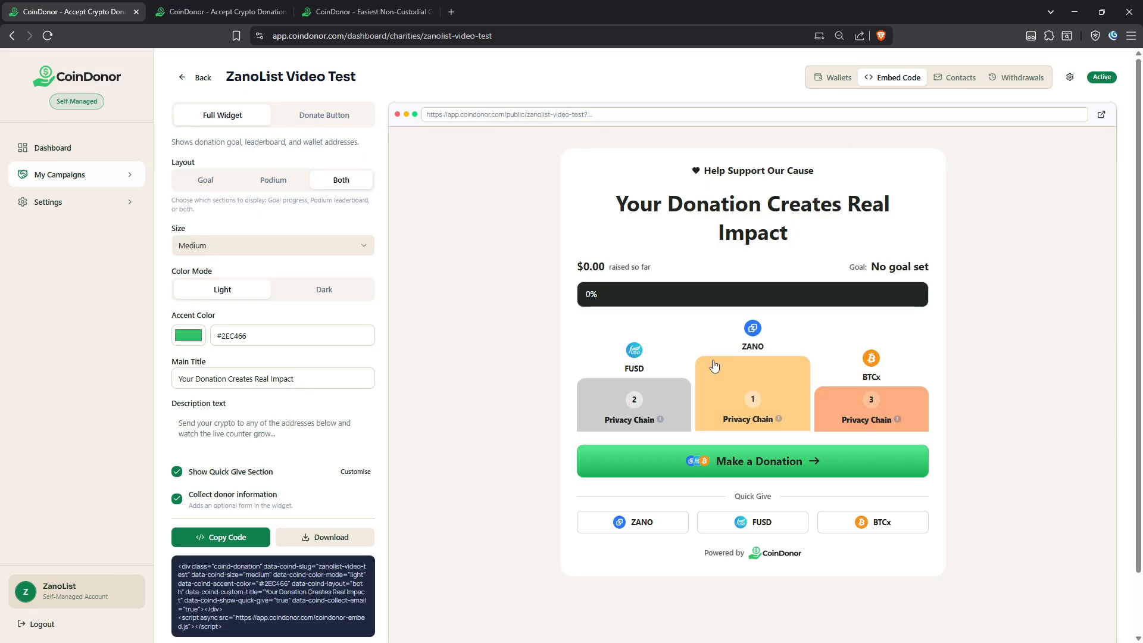
click(327, 297)
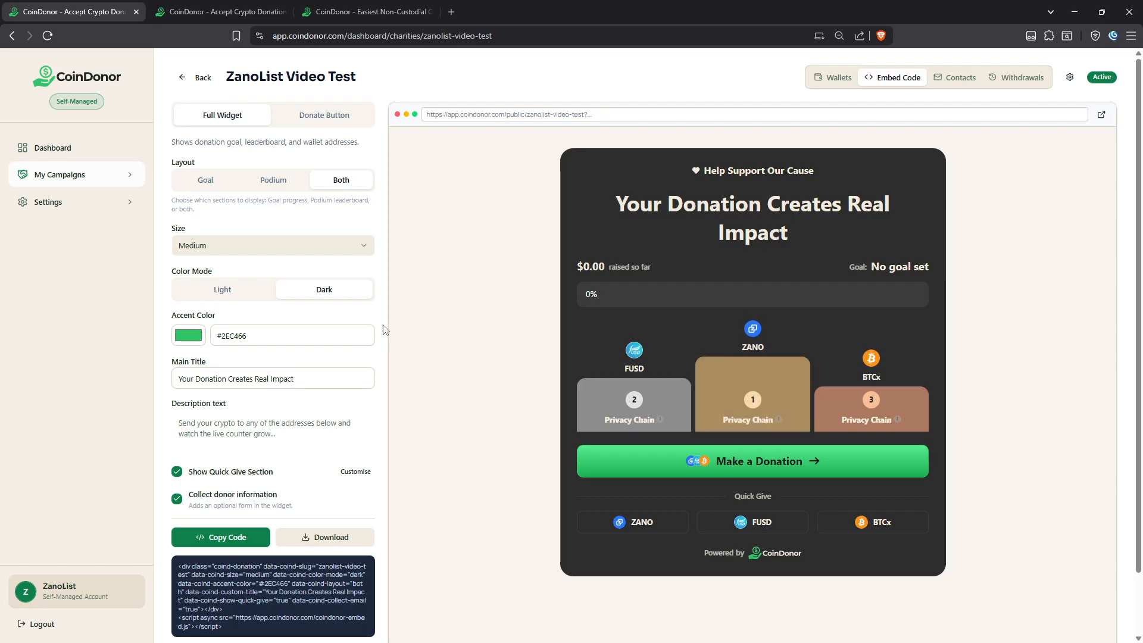
Open the campaign's collected contacts.
click(959, 78)
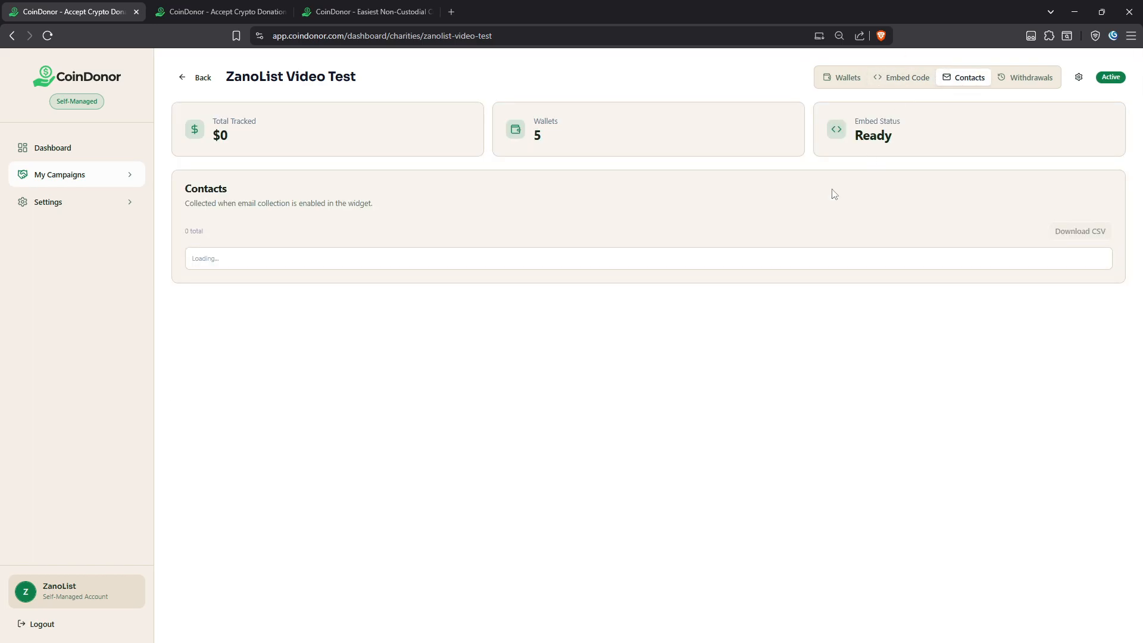